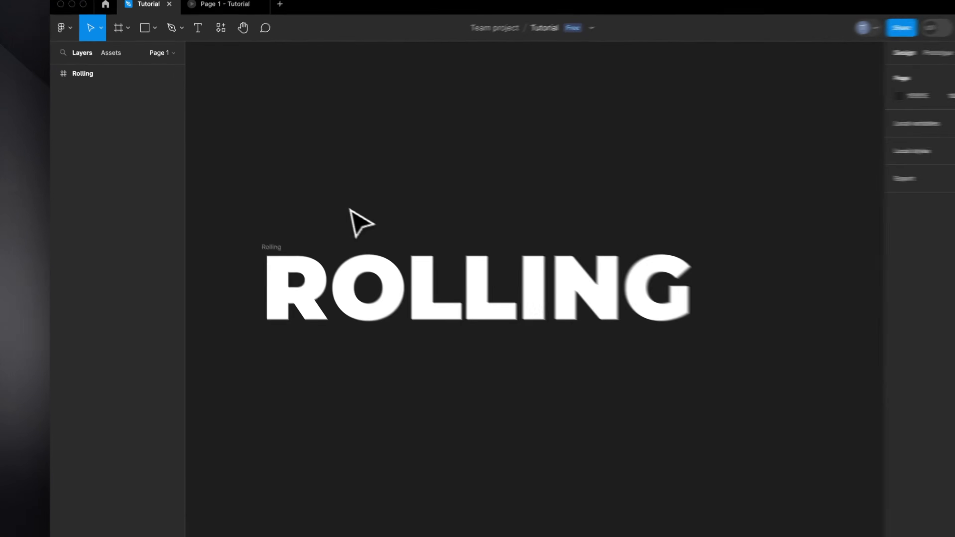
Duplicate the letter R of ROLLING and move the copy directly below the original.
left_click(290, 274)
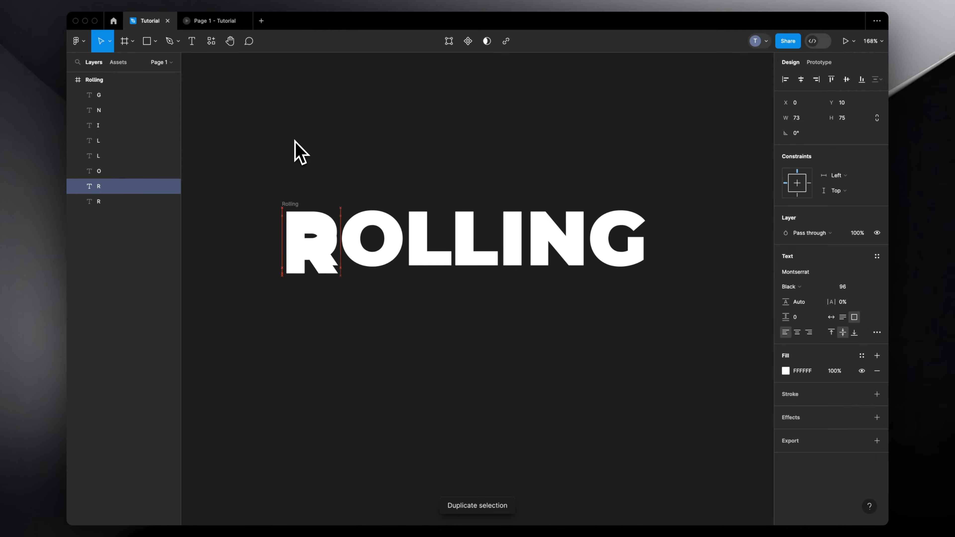
key("shift+Down")
key("shift+Down")
key("shift+Down")
key("shift+Down")
key("shift+Down")
key("shift+Down")
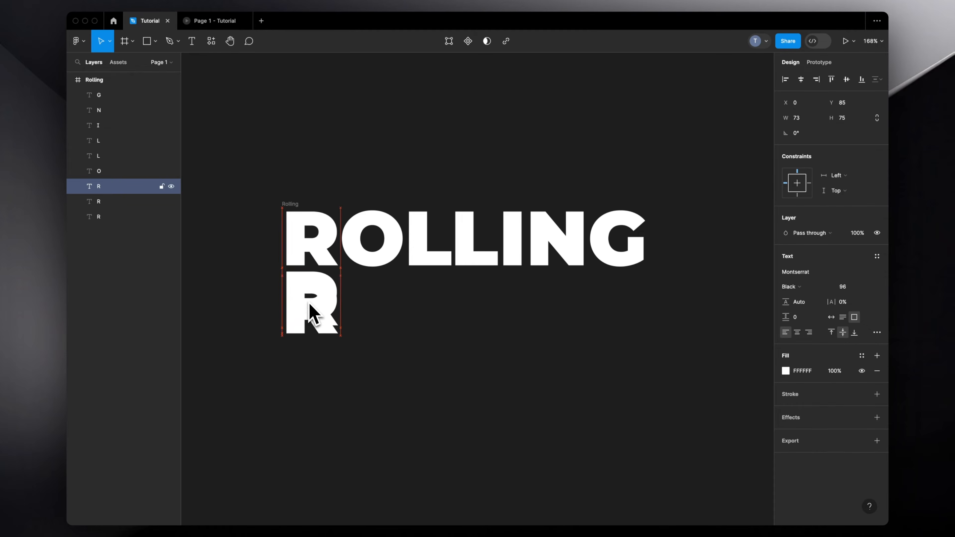
Add a second copy of the R at the bottom of its column, at Y 151.
key("shift+Down")
key("shift+Down")
key("shift+Down")
key("shift+Down")
key("shift+Down")
key("shift+Down")
key("shift+Down")
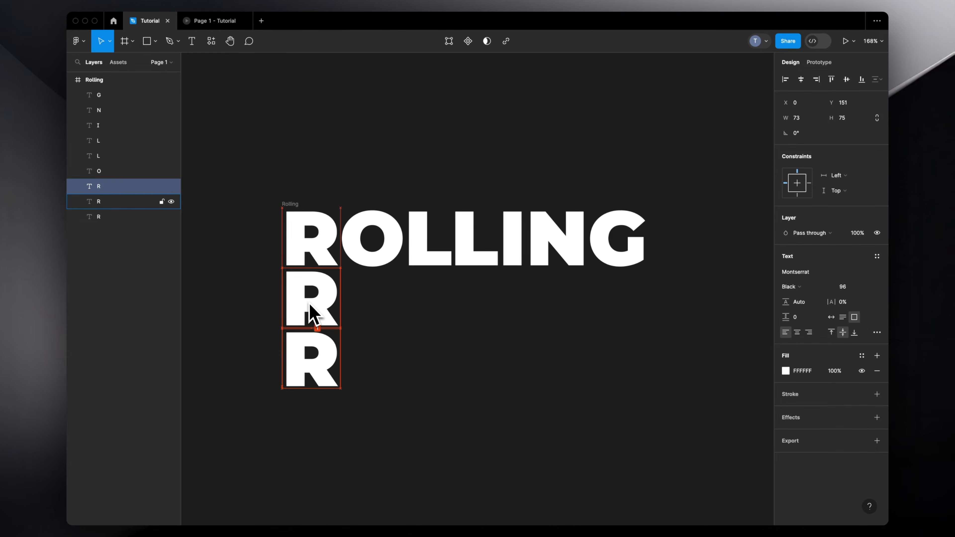
Duplicate the letter O and move the copy directly above the original.
left_click(379, 227)
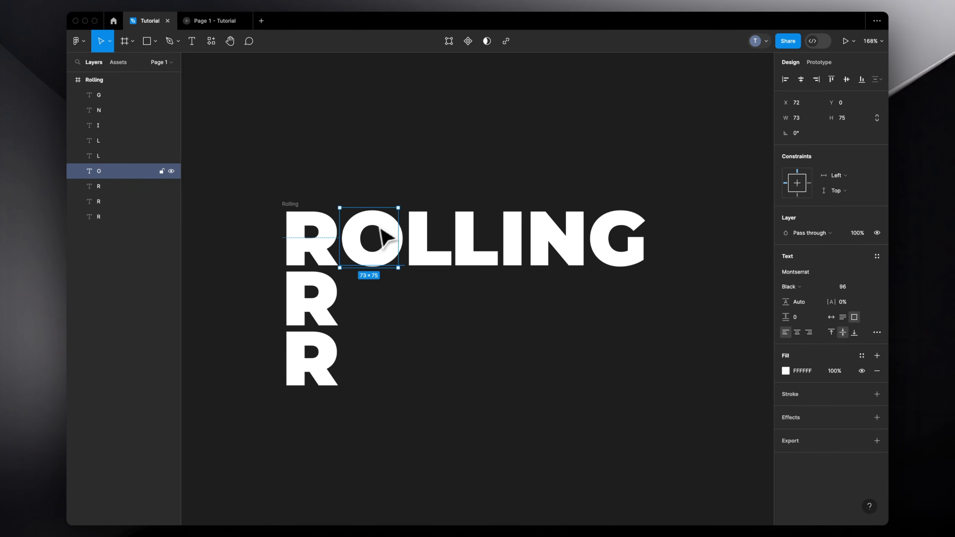
key("super+z")
key("super+c")
key("super+v")
key("shift+Up")
key("shift+Up")
key("shift+Up")
key("shift+Up")
key("shift+Up")
key("shift+Up")
key("shift+Up")
key("Up")
key("Up")
key("Up")
key("Up")
key("Up")
Widen the text boxes of both O letters to 81 so the glyphs fit inside.
left_click_drag(361, 366, 344, 259)
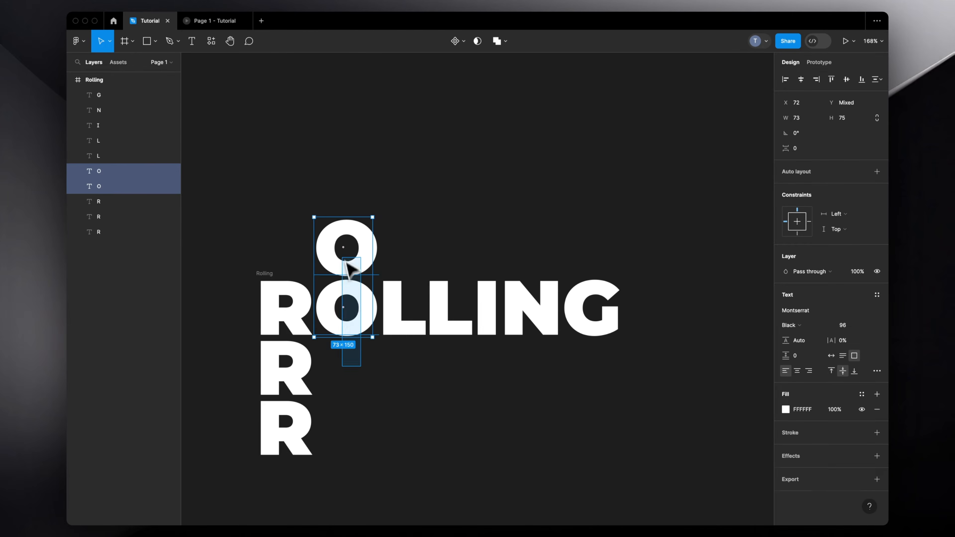
left_click_drag(373, 258, 377, 258)
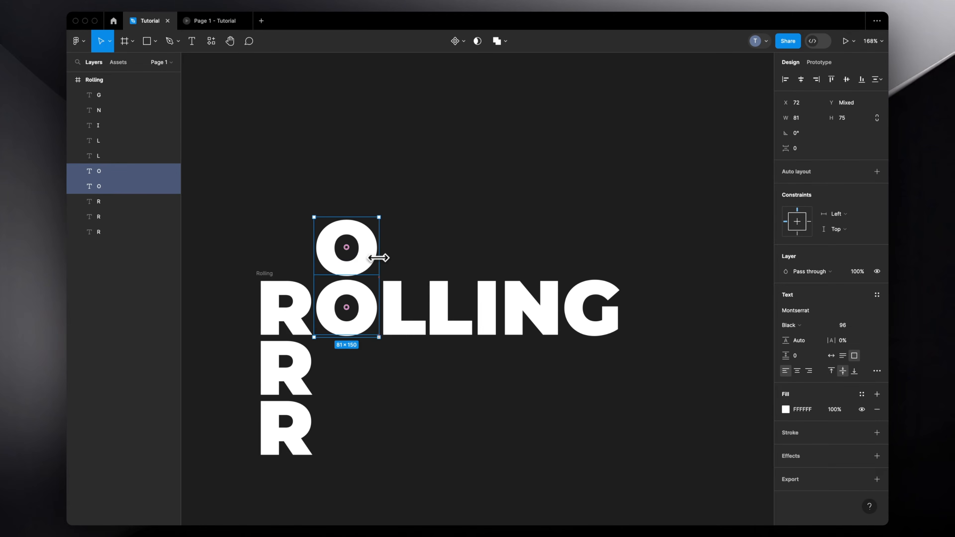
key("Escape")
Duplicate the upper O and stack the new copy directly above it.
scroll(355, 240, "up", 2)
left_click(365, 242)
key("super+d")
key("shift+Up")
key("shift+Up")
key("shift+Up")
key("shift+Up")
key("shift+Up")
key("shift+Up")
key("shift+Up")
key("shift+Up")
key("Down")
key("Down")
key("Down")
key("Down")
key("Down")
Duplicate the first L of the word and move the copy directly below the original.
scroll(366, 243, "down", 2)
left_click(400, 305)
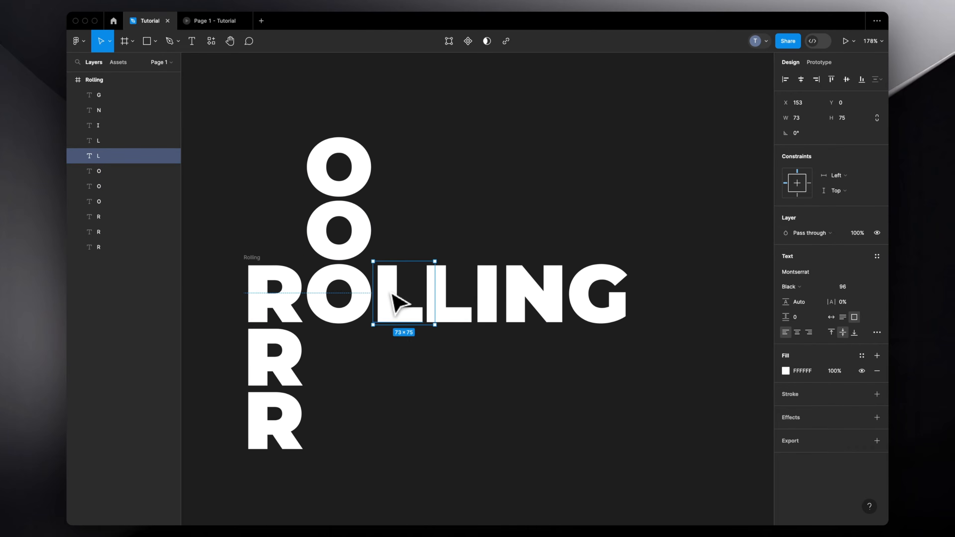
key("super+d")
key("shift+Down")
key("shift+Down")
key("shift+Down")
key("shift+Down")
key("shift+Down")
key("shift+Down")
key("shift+Down")
key("Down")
key("Down")
key("Down")
key("Down")
key("Down")
Add a second copy of the first L below the previous copy, at Y 152.
key("shift+Down")
key("shift+Down")
key("shift+Down")
key("shift+Down")
key("shift+Down")
key("shift+Down")
key("shift+Down")
key("Down")
key("Down")
key("Down")
key("Down")
key("Down")
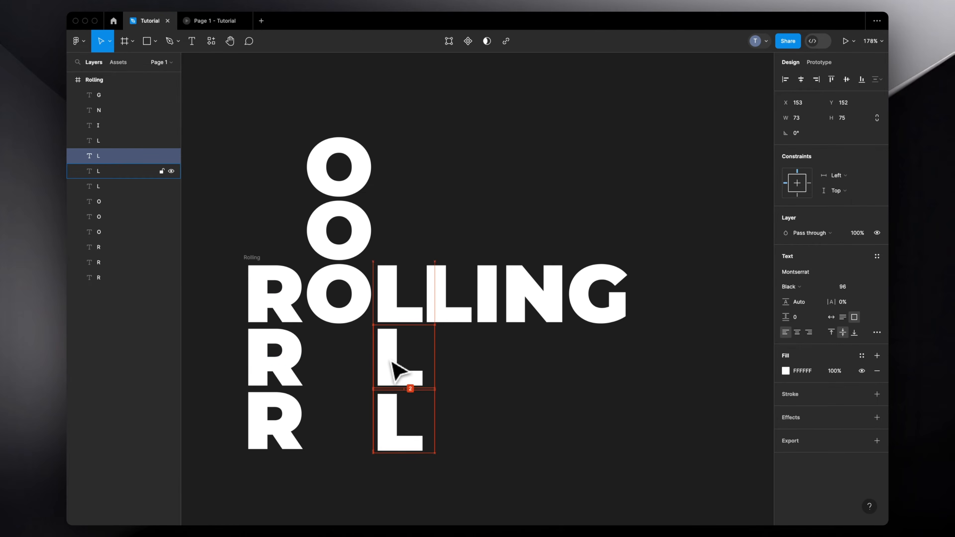
Add a third copy of the O at the top of its column.
scroll(394, 362, "down", 3)
left_click(393, 295)
key("super+d")
key("shift+Up")
key("shift+Up")
key("shift+Up")
key("shift+Up")
key("shift+Up")
key("shift+Up")
key("shift+Up")
key("Up")
key("Up")
key("Up")
key("Up")
Duplicate the second L of the word and move the copy directly above the original.
scroll(398, 301, "up", 3)
left_click(405, 301)
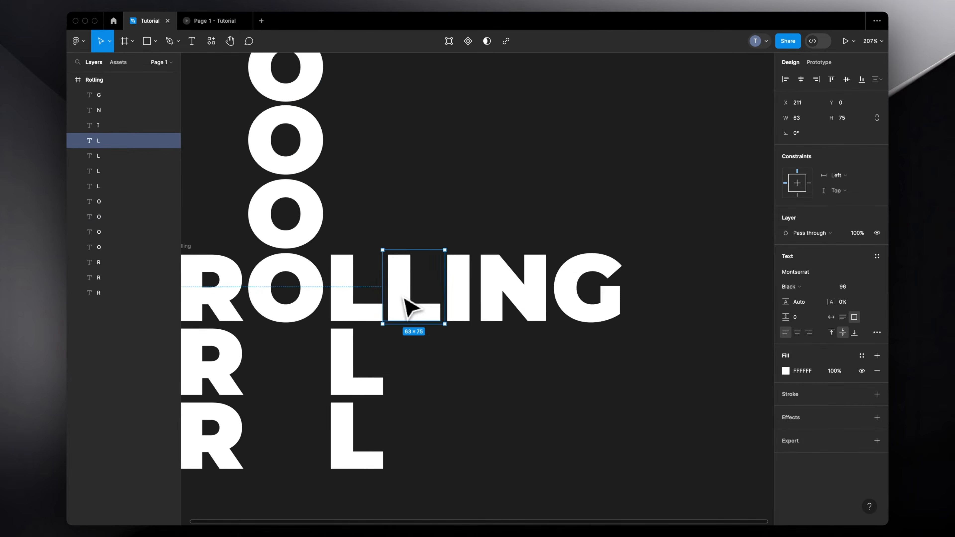
key("super+d")
key("shift+Up")
key("shift+Up")
key("shift+Up")
key("shift+Up")
key("shift+Up")
key("shift+Up")
key("shift+Up")
key("shift+Up")
key("Down")
key("Down")
key("Down")
key("Down")
key("Down")
Duplicate the letter I and move the copy directly below the original, at Y 74.
left_click(462, 286)
key("super+d")
key("shift+Down")
key("shift+Down")
key("shift+Down")
key("shift+Down")
key("shift+Down")
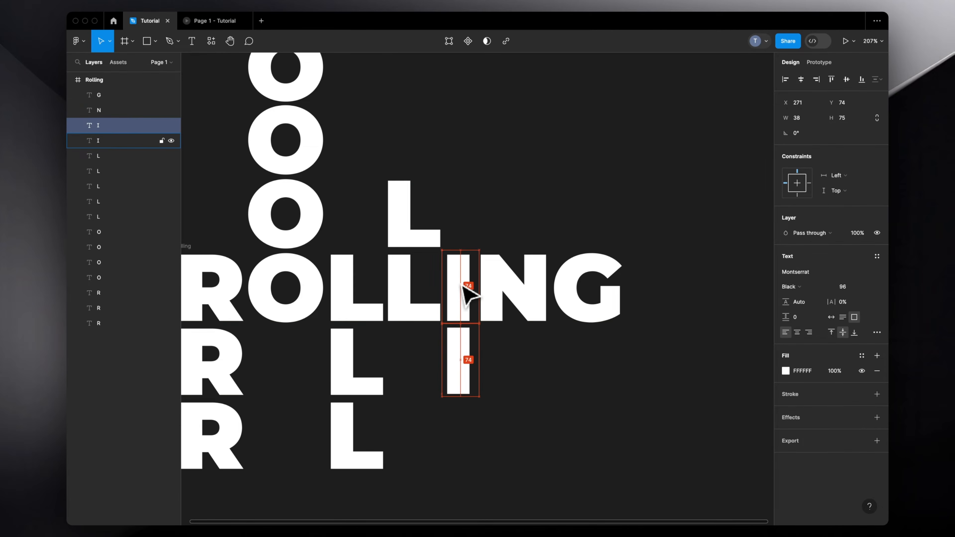
Duplicate the letter N and move the copy directly above the original, at Y -75.
scroll(466, 293, "down", 2)
left_click(493, 278)
key("super+d")
key("shift+Up")
key("shift+Up")
key("shift+Up")
key("shift+Up")
key("shift+Up")
key("shift+Up")
key("shift+Up")
key("shift+Up")
key("Down")
key("Down")
key("Down")
key("Down")
key("Down")
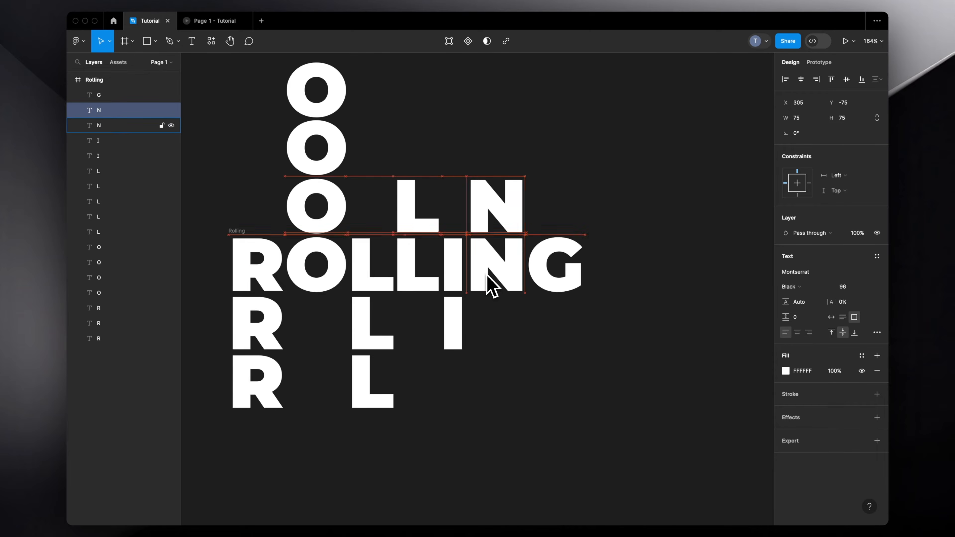
Add a second copy of the N and stack it above the previous copy.
key("super+d")
key("shift+Up")
key("shift+Up")
key("shift+Up")
key("shift+Up")
key("shift+Up")
key("shift+Up")
key("shift+Up")
key("shift+Up")
key("Down")
key("Down")
key("Down")
key("Down")
key("Down")
Duplicate the letter G and move the copy directly below the original, at Y 76.
left_click(576, 277)
key("super+d")
key("shift+Down")
key("shift+Down")
key("shift+Down")
key("shift+Down")
key("shift+Down")
key("shift+Down")
key("shift+Down")
key("shift+Down")
key("Down")
key("Down")
key("Down")
key("Down")
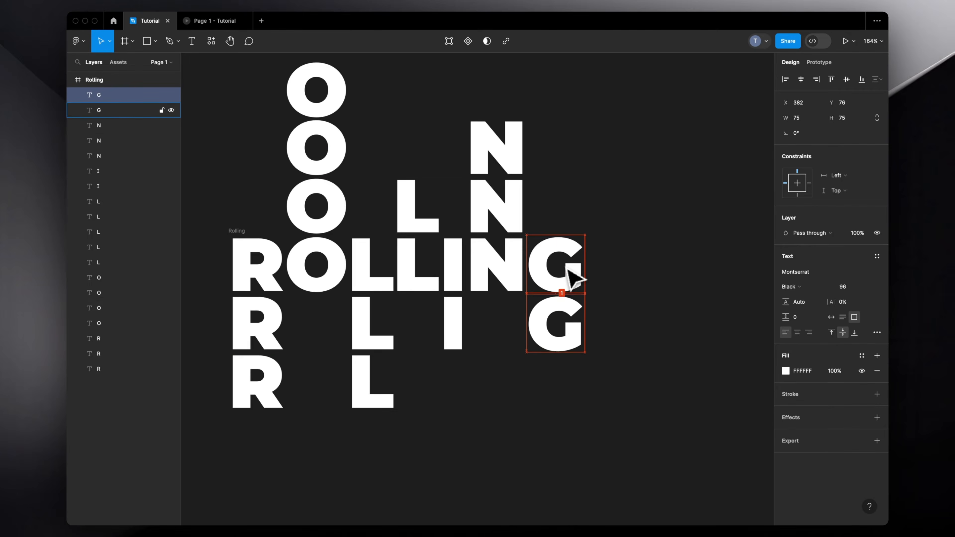
Add a second copy of the G and stack it directly below the previous copy.
key("Up")
key("super+d")
key("shift+Down")
key("shift+Down")
key("shift+Down")
key("shift+Down")
key("shift+Down")
key("shift+Down")
key("shift+Down")
key("shift+Down")
key("Up")
key("Up")
key("Up")
key("Up")
key("Up")
Select both G copies below the word and nudge them down slightly to even out the spacing.
left_click(568, 324, "shift")
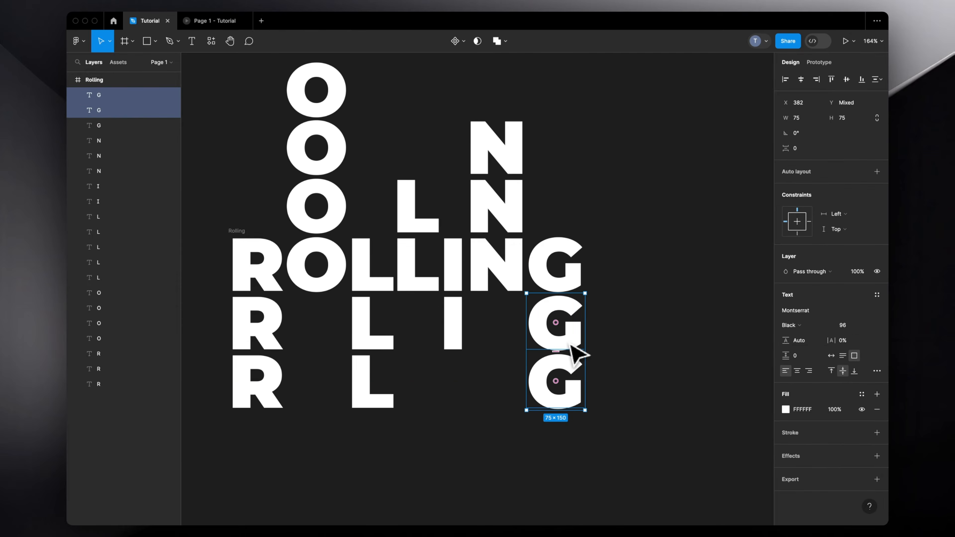
key("Down")
key("Down")
key("Down")
key("Down")
key("Down")
left_click(643, 322)
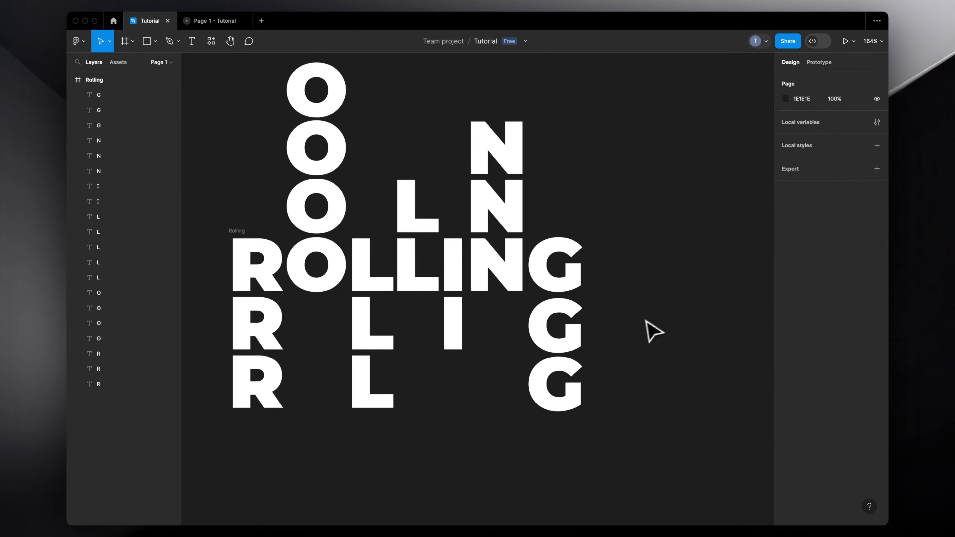
Duplicate the whole Rolling frame with all of its stacked letters.
left_click(230, 231)
scroll(231, 231, "down", 5)
key("ctrl+d")
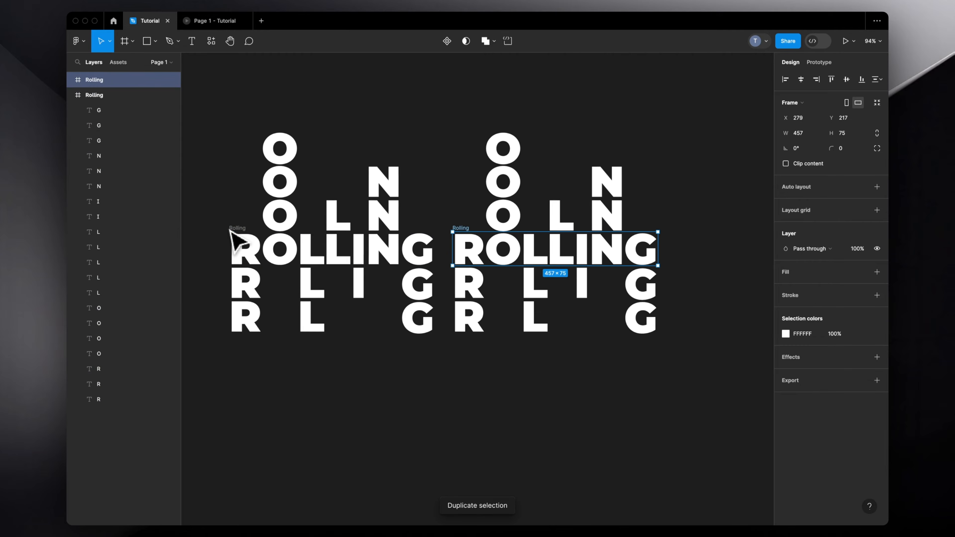
In the duplicate frame, move the three stacked Rs up until the lowest R sits in the word row.
scroll(430, 241, "up", 3)
scroll(490, 378, "up", 3)
left_click_drag(465, 373, 467, 205)
key("shift+Up")
key("shift+Up")
key("shift+Up")
key("shift+Up")
key("shift+Up")
key("shift+Up")
key("shift+Up")
key("shift+Up")
key("shift+Up")
key("shift+Up")
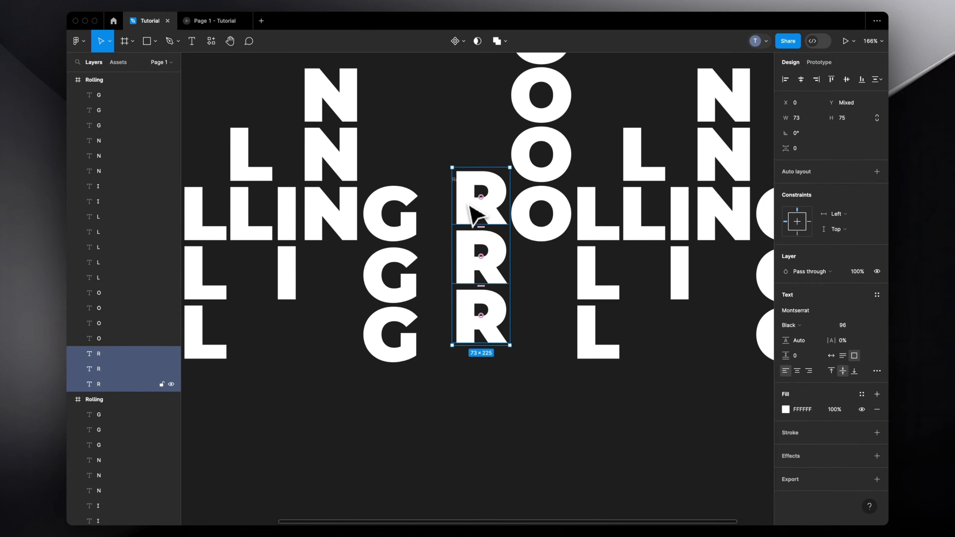
key("shift+Up")
key("shift+Up")
key("shift+Up")
key("shift+Up")
key("shift+Up")
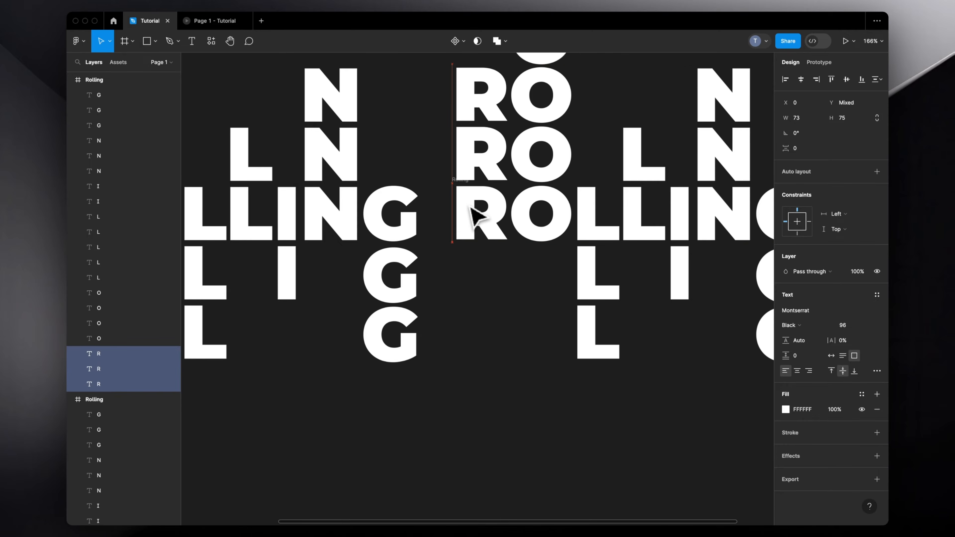
key("Down")
key("Down")
In the duplicate frame, move the four stacked Os down until the topmost O sits in the word row.
scroll(469, 208, "down", 3)
scroll(500, 281, "up", 3)
left_click_drag(498, 316, 561, 258)
key("shift+Down")
key("shift+Down")
key("shift+Down")
key("shift+Down")
key("shift+Down")
key("shift+Down")
key("shift+Down")
key("shift+Down")
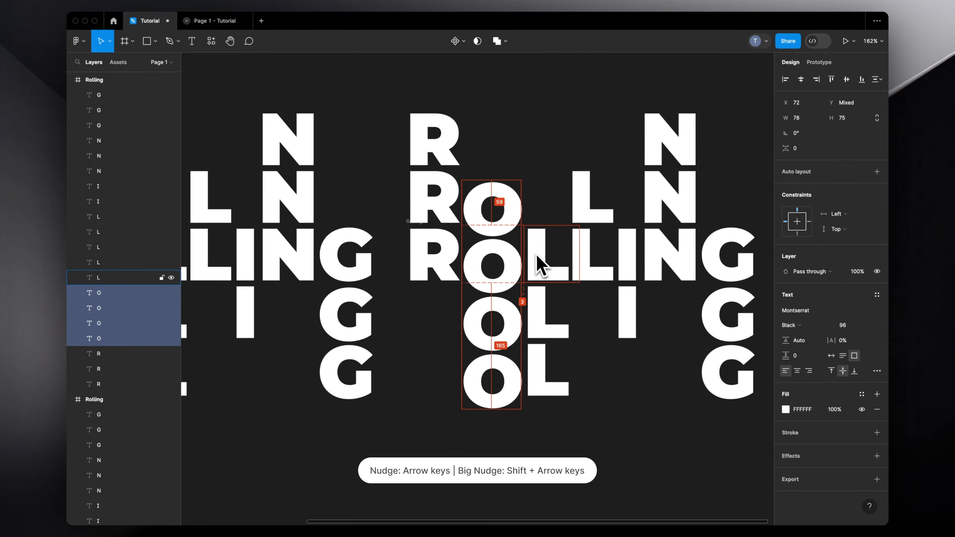
key("Up")
key("Up")
key("Up")
key("Up")
key("Up")
key("Up")
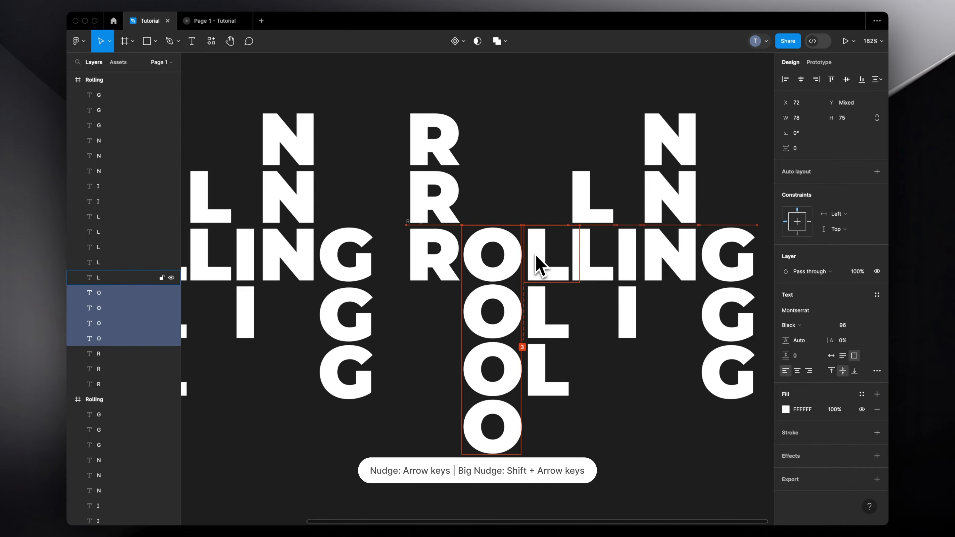
In the duplicate frame, move the first column of three Ls up until its lowest L aligns with the word row.
left_click(540, 265)
key("shift+Up")
key("shift+Up")
key("shift+Up")
key("shift+Up")
key("shift+Up")
key("shift+Up")
key("shift+Up")
key("shift+Up")
key("shift+Up")
key("shift+Up")
key("shift+Up")
key("shift+Up")
key("shift+Up")
key("shift+Up")
key("shift+Up")
key("shift+Up")
key("shift+Up")
key("shift+Up")
key("shift+Up")
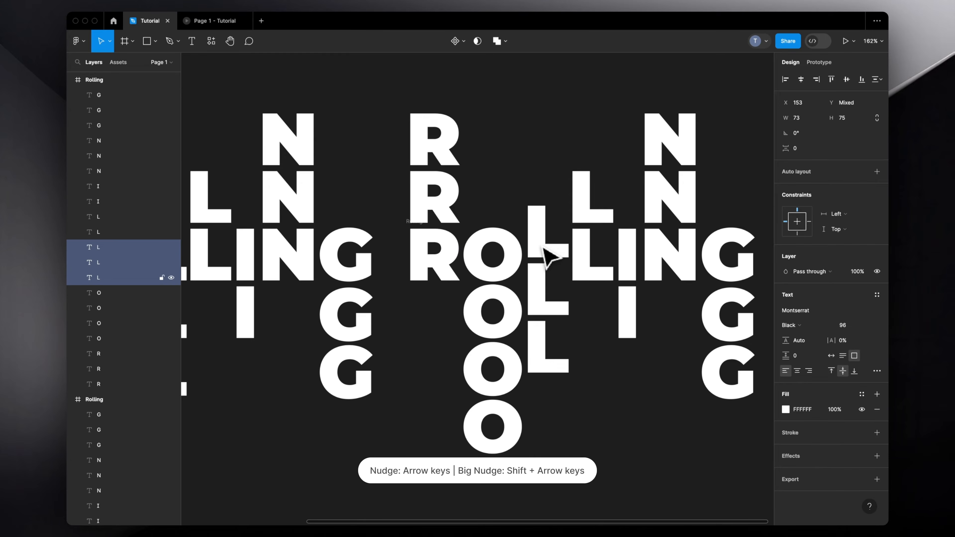
key("shift+Up")
key("Up")
key("Up")
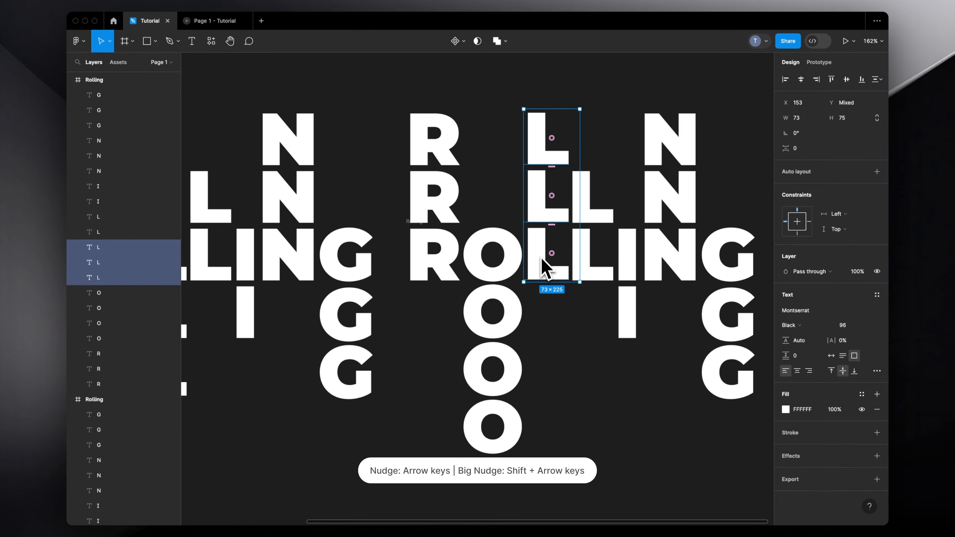
key("Down")
In the duplicate frame, shift the second L column down and the I column up by one letter, aligning their opposite ends with the word row.
left_click_drag(585, 291, 599, 221)
key("shift+Down")
key("shift+Down")
key("shift+Down")
key("shift+Down")
key("shift+Down")
key("shift+Down")
key("shift+Down")
key("shift+Down")
left_click_drag(631, 359, 672, 270)
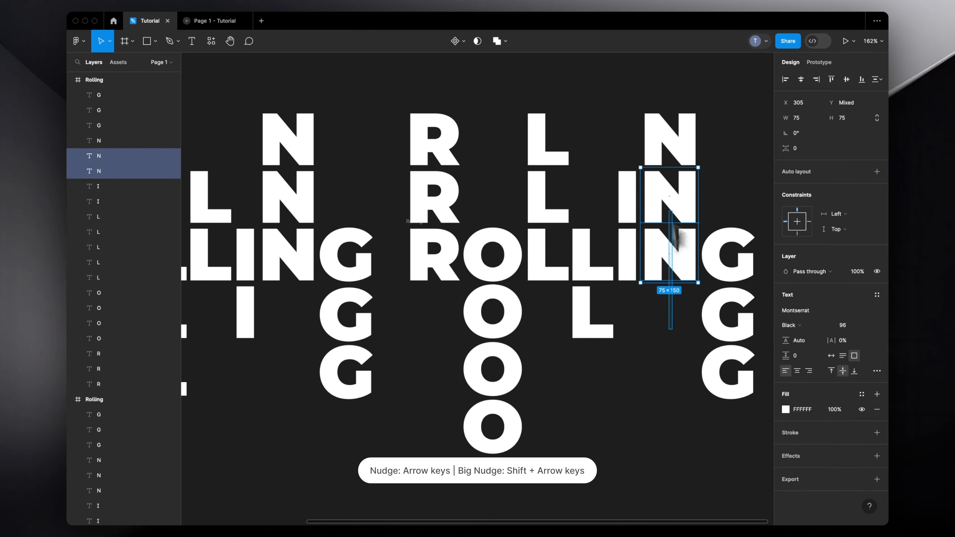
In the duplicate frame, move the three stacked Ns down until the topmost N sits in the word row.
key("shift+Down")
key("shift+Down")
key("shift+Down")
key("shift+Down")
key("shift+Down")
key("shift+Down")
key("shift+Down")
key("shift+Down")
key("shift+Down")
key("shift+Down")
key("shift+Down")
key("shift+Down")
key("shift+Down")
key("shift+Down")
key("shift+Down")
key("shift+Down")
key("shift+Down")
key("shift+Down")
key("shift+Down")
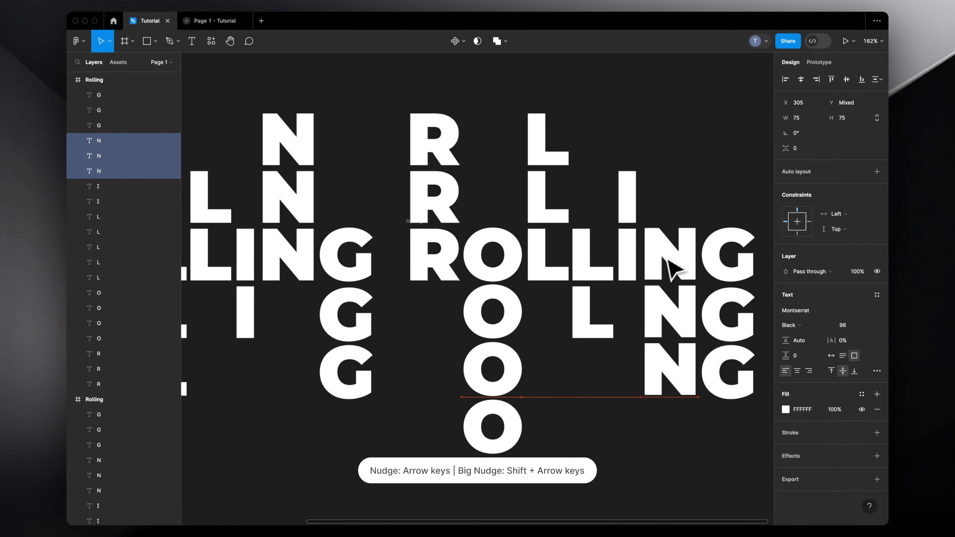
In the duplicate frame, move the three stacked Gs up until the lowest G sits in the word row.
scroll(668, 265, "down", 5)
scroll(668, 267, "right", 3)
left_click_drag(632, 397, 629, 273)
key("shift+Up")
key("shift+Up")
key("shift+Up")
key("shift+Up")
key("shift+Up")
key("shift+Up")
key("shift+Up")
key("shift+Up")
key("shift+Up")
key("shift+Up")
key("shift+Up")
key("shift+Up")
key("shift+Up")
key("shift+Up")
key("shift+Up")
key("shift+Up")
key("shift+Up")
key("shift+Up")
key("shift+Up")
key("shift+Up")
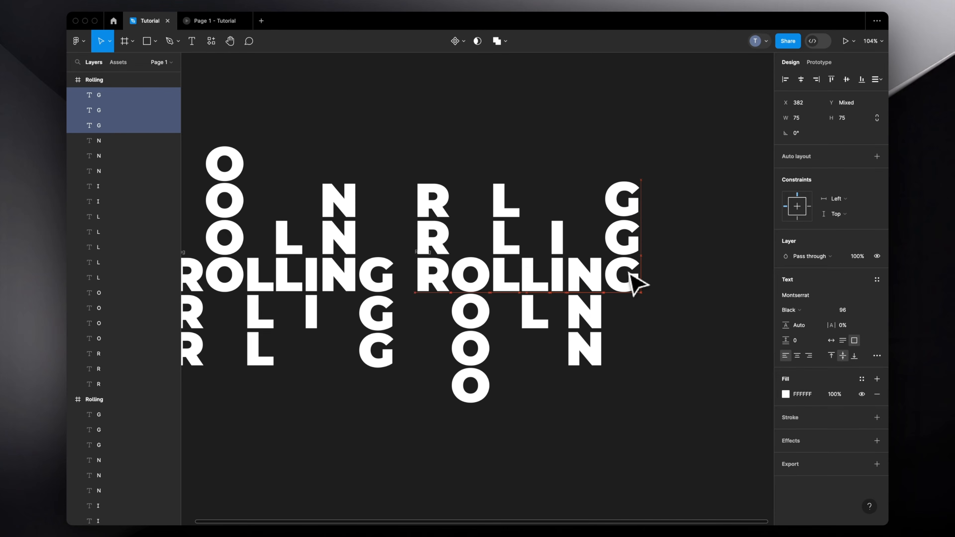
Turn on Clip content for the original Rolling frame to hide the letters outside it.
scroll(628, 273, "down", 1)
scroll(629, 274, "left", 3)
scroll(628, 273, "down", 2)
left_click(300, 191)
scroll(296, 186, "up", 7)
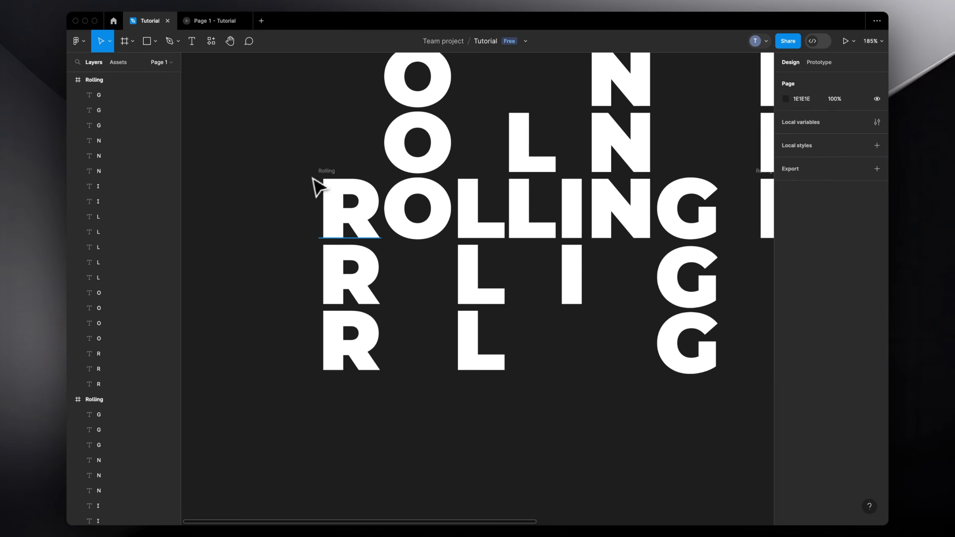
left_click(329, 188)
left_click(326, 171)
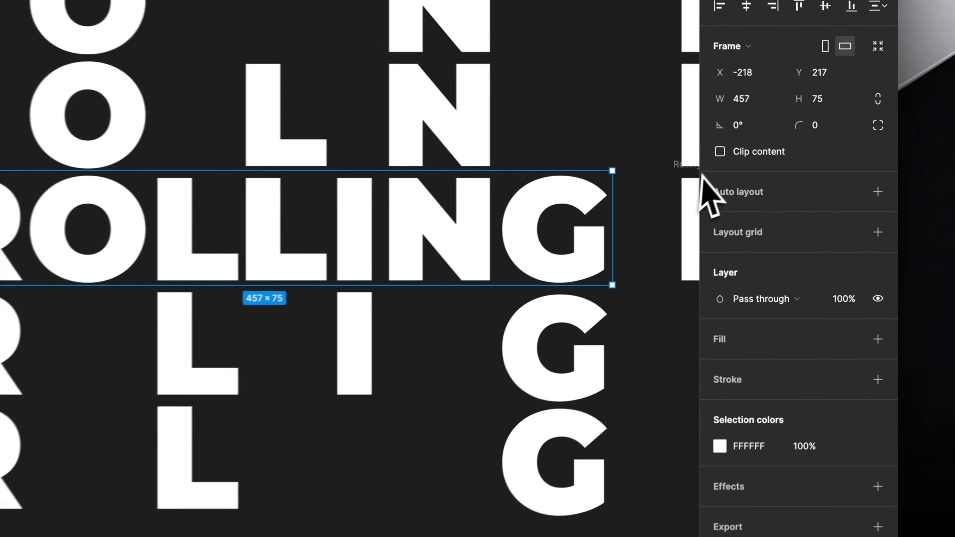
left_click(785, 163)
left_click(469, 388)
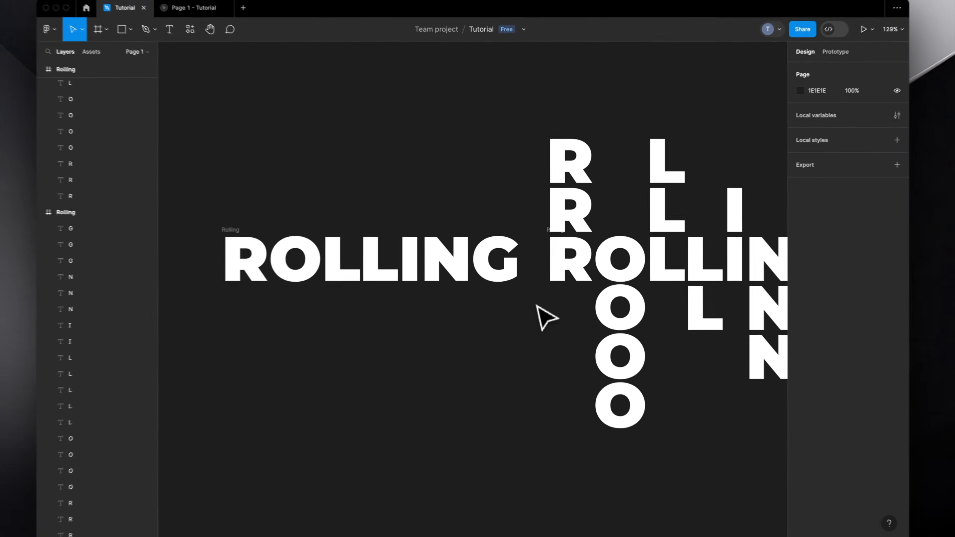
Turn on Clip content for the duplicate Rolling frame as well.
scroll(537, 306, "up", 5)
scroll(130, 162, "up", 5)
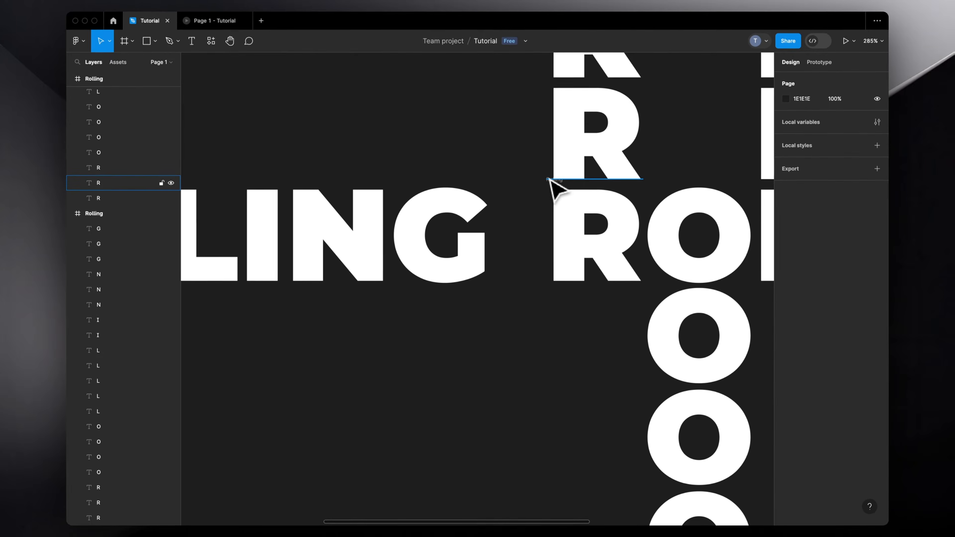
left_click(98, 81)
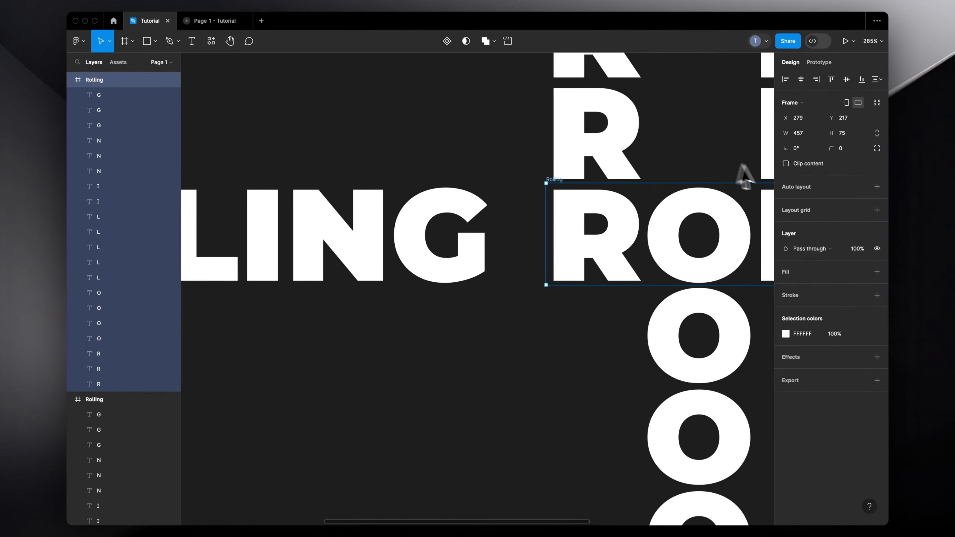
left_click(785, 163)
scroll(597, 324, "down", 6)
left_click(566, 358)
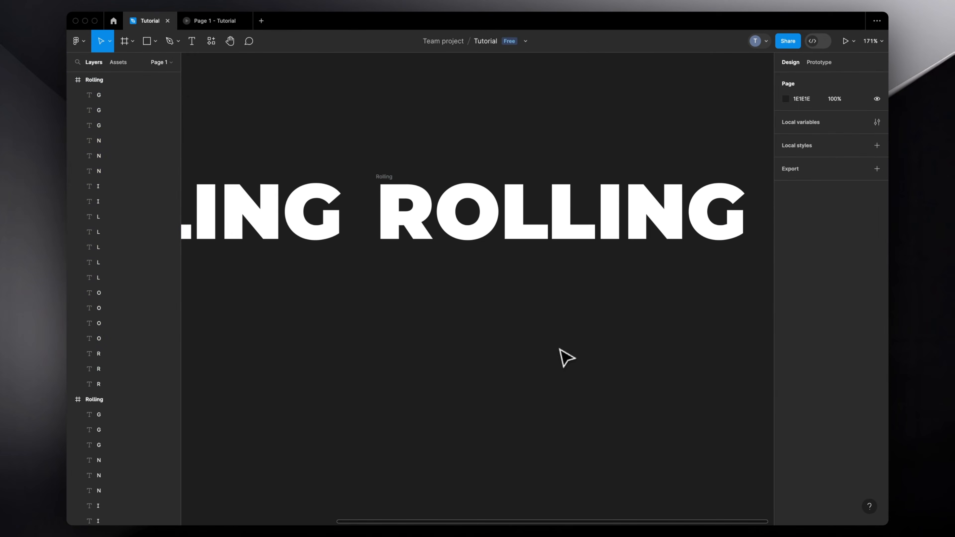
Move the duplicate Rolling frame farther right to widen the gap between the two frames.
scroll(565, 361, "down", 4)
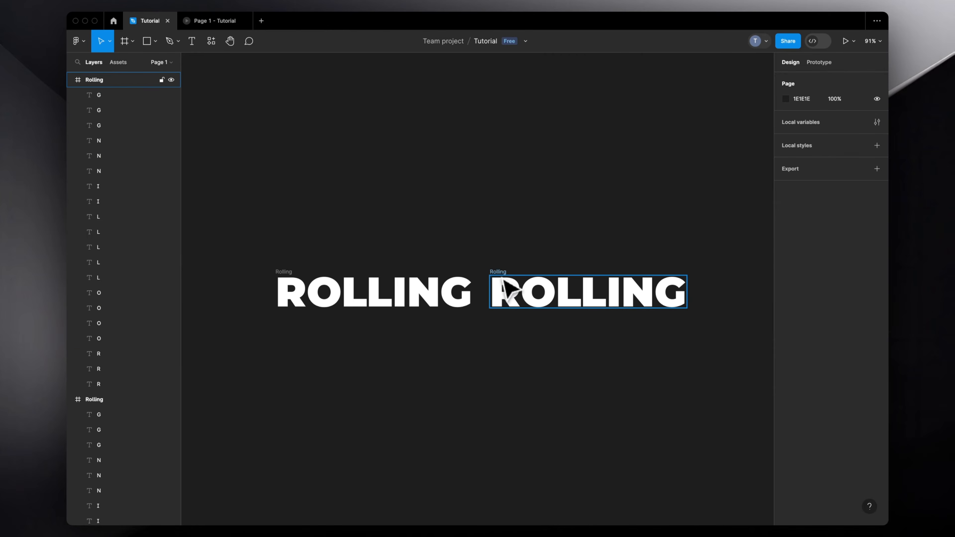
left_click(529, 274)
left_click(495, 271)
Make the original Rolling frame a flow starting point and connect it to the duplicate Rolling frame with a prototype interaction.
left_click(284, 272)
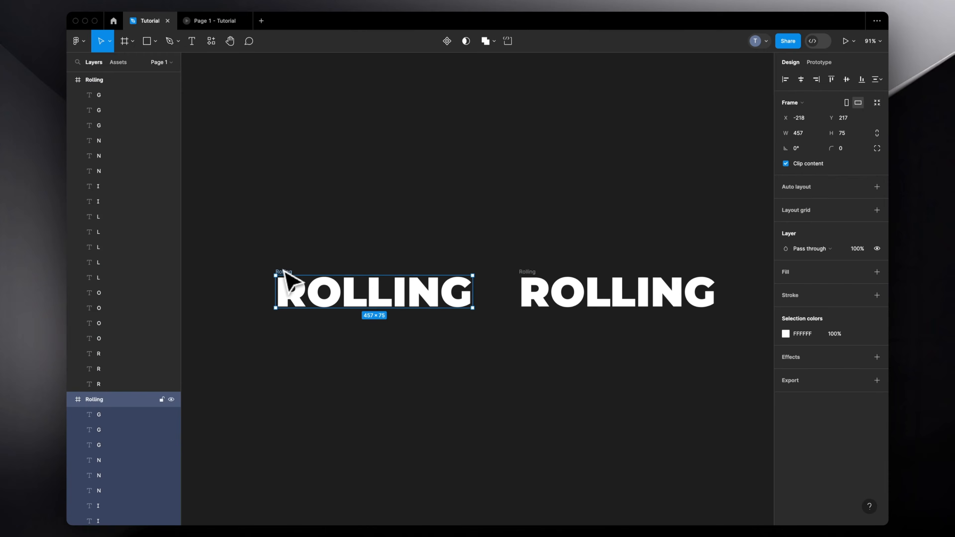
scroll(413, 269, "up", 1)
left_click(818, 62)
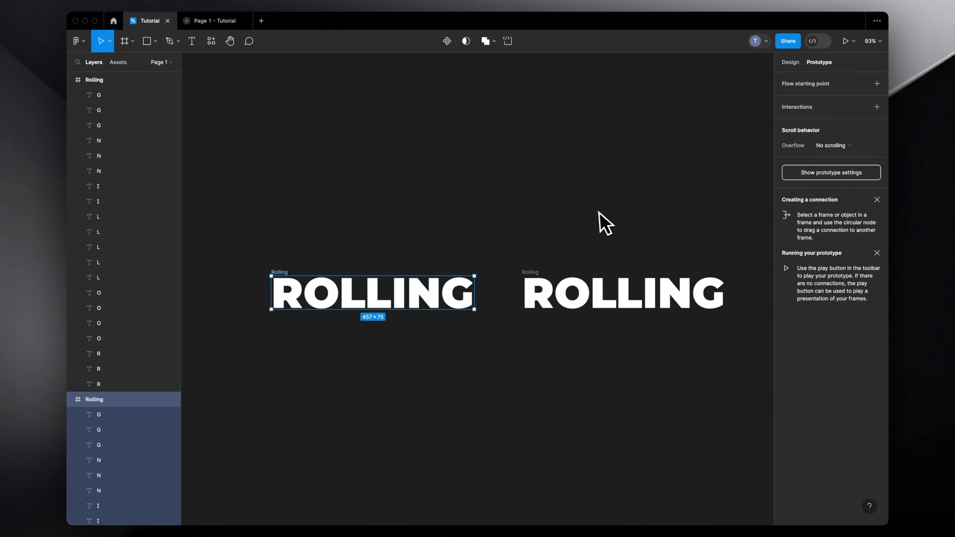
left_click(876, 84)
scroll(530, 274, "up", 4)
left_click_drag(443, 300, 537, 311)
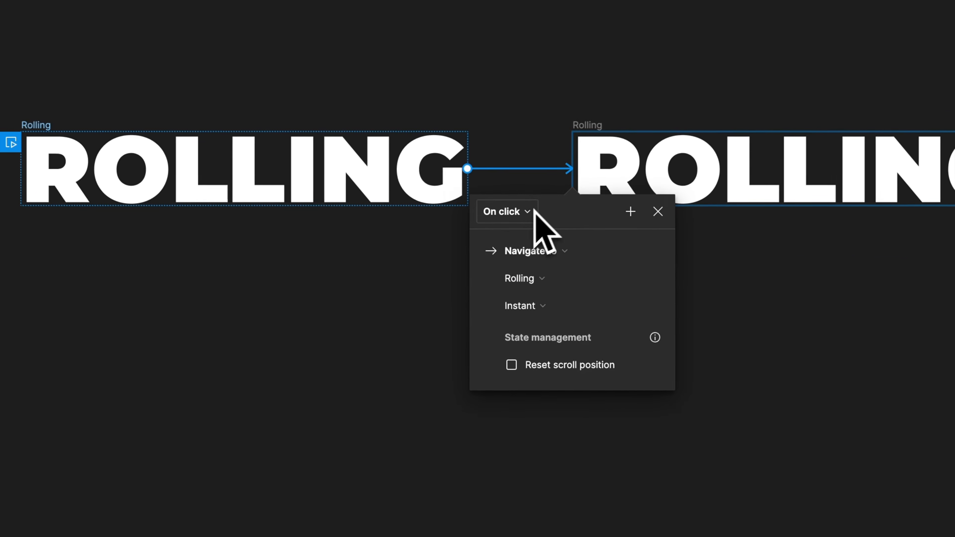
Change the connection's trigger to After delay with a delay of 1 ms.
left_click(534, 211)
left_click(536, 424)
left_click(511, 240)
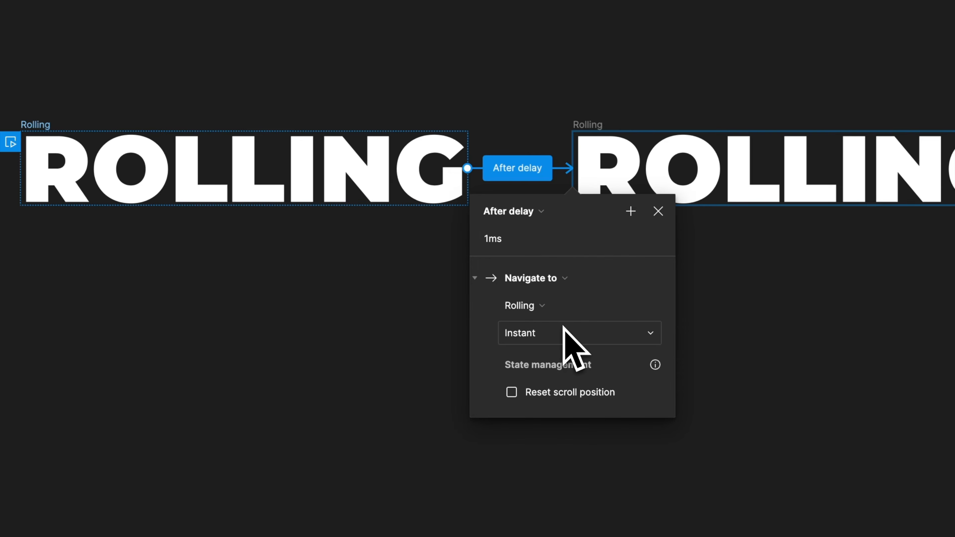
Set the connection's animation to Smart animate with Ease out easing and a duration of 1500 ms.
left_click(551, 333)
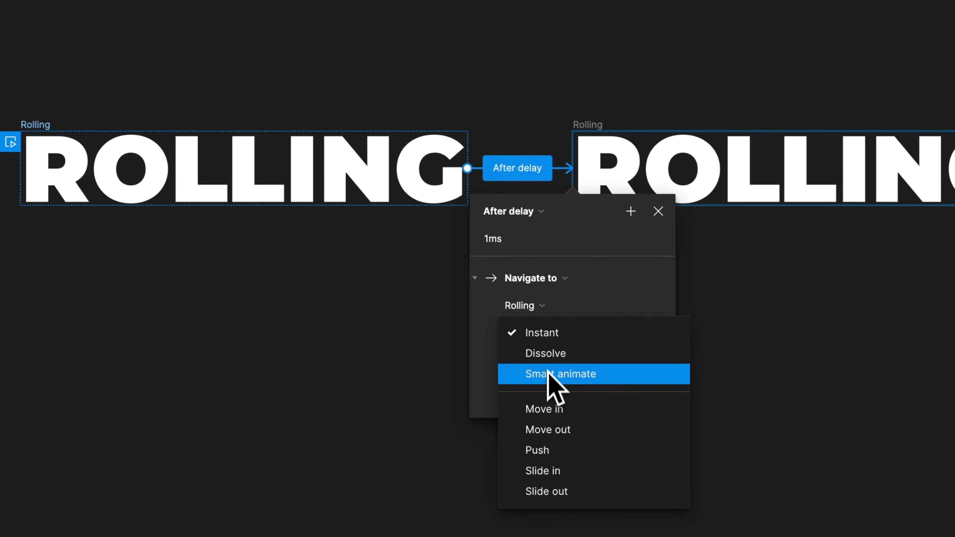
left_click(548, 372)
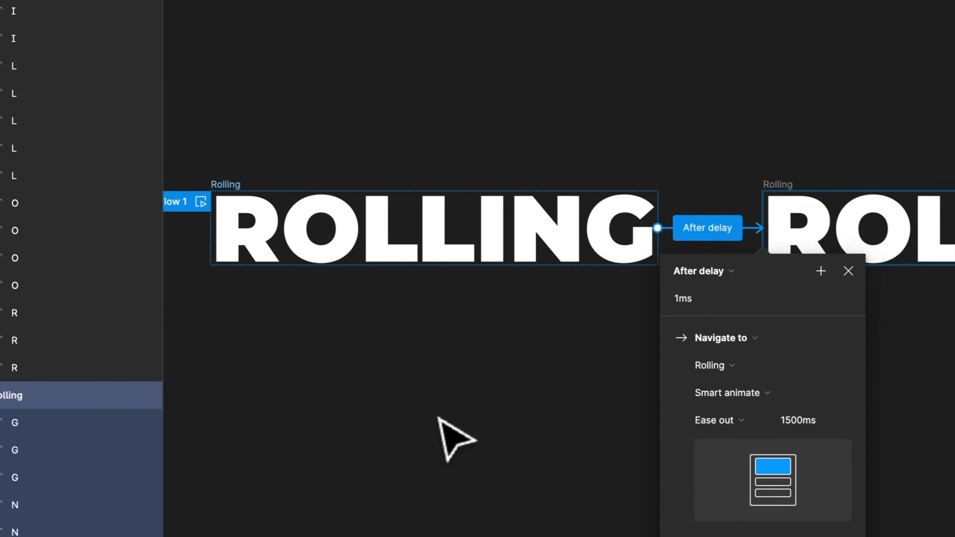
left_click(249, 358)
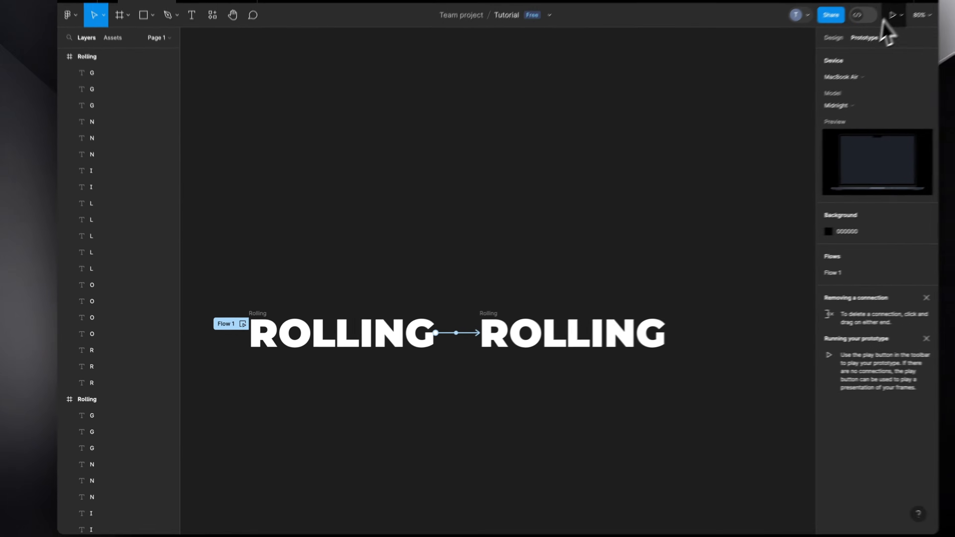
Play the prototype to check the rolling animation, and return to the Tutorial design file.
left_click(891, 16)
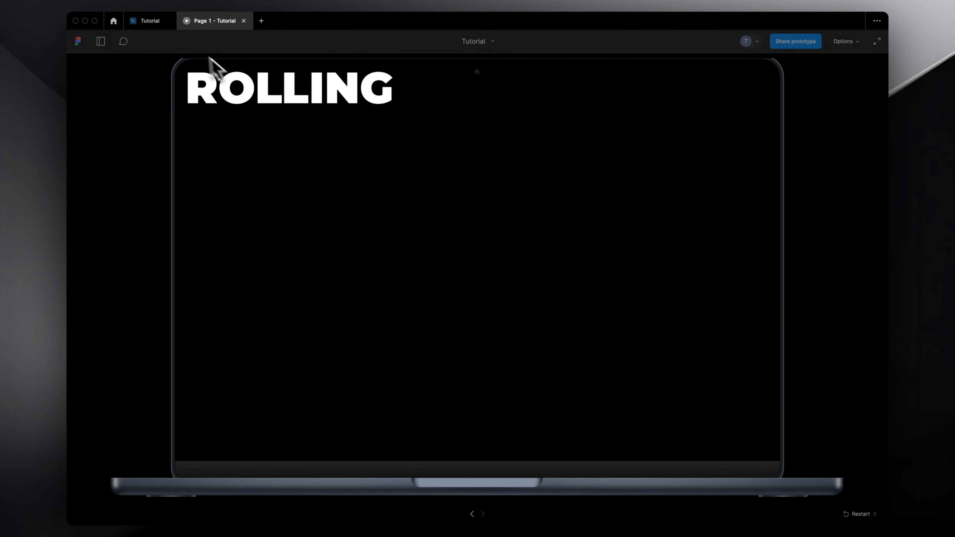
left_click(149, 21)
scroll(335, 218, "down", 3)
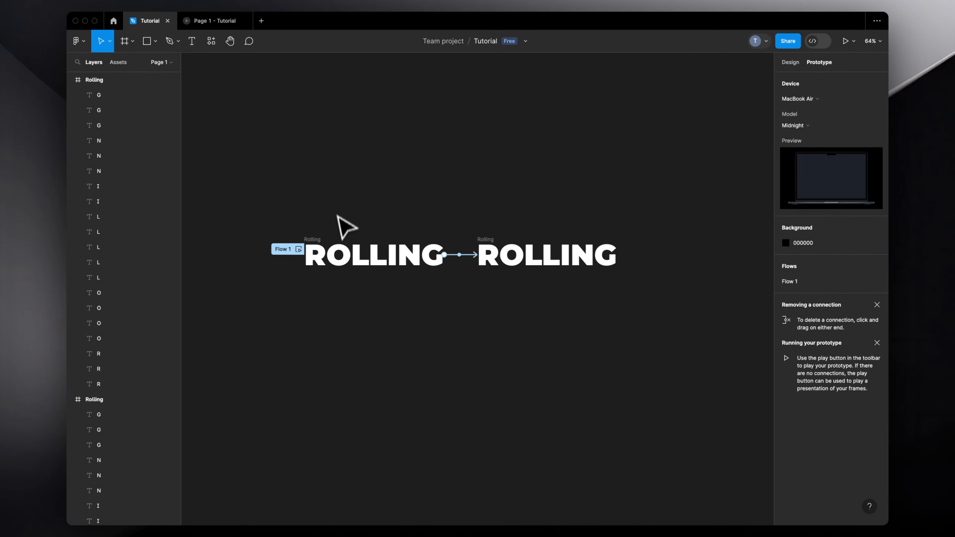
scroll(334, 221, "up", 3)
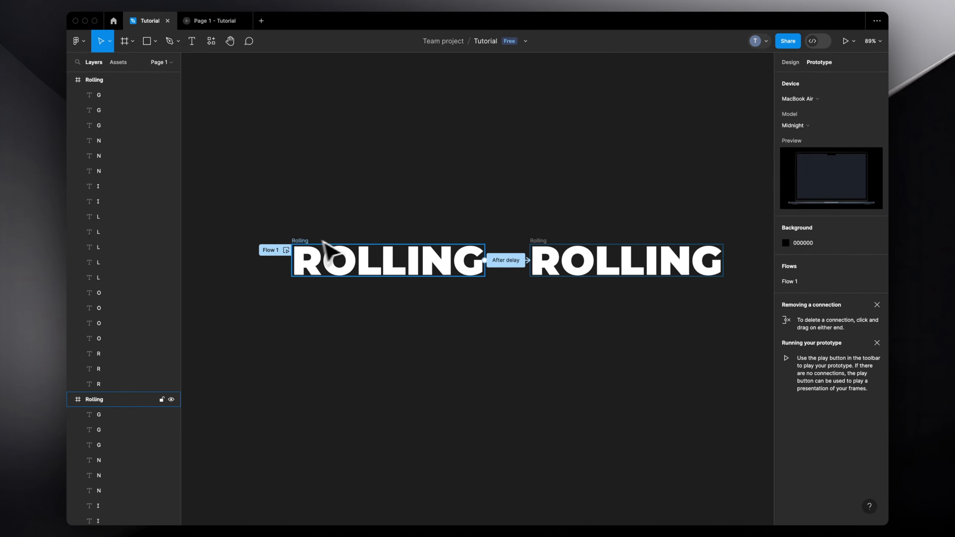
Set the prototype's device to None.
left_click(813, 99)
scroll(819, 113, "up", 3)
left_click(790, 85)
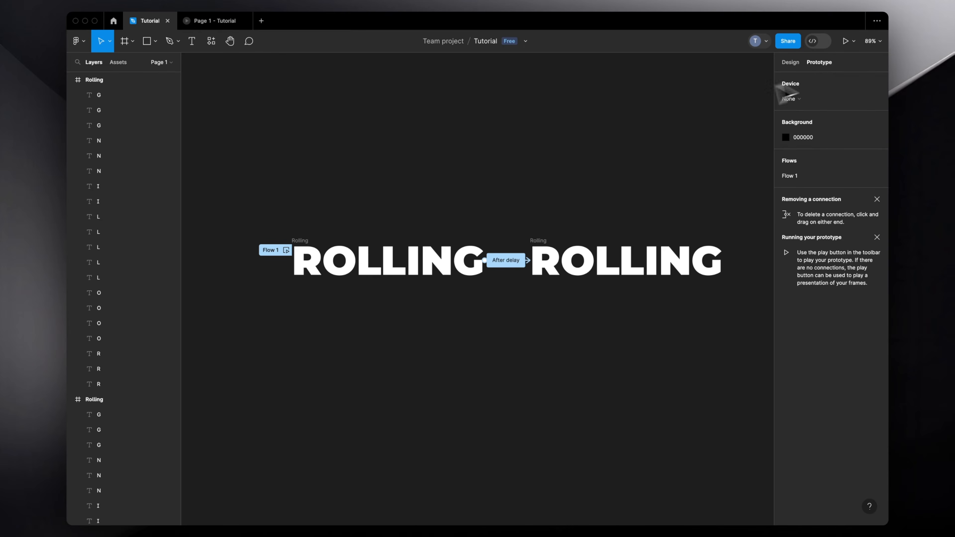
Play the prototype without a device frame, and return to the design file.
left_click(846, 41)
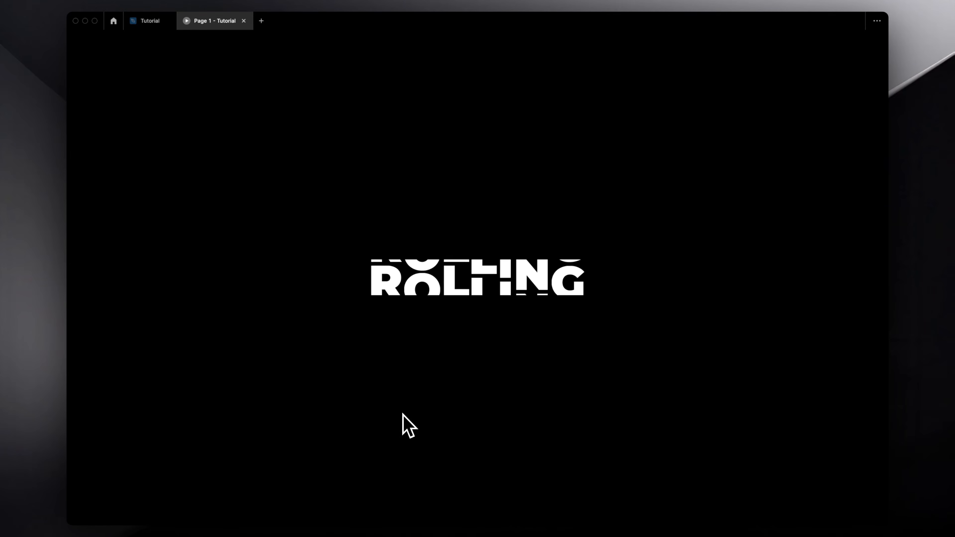
mouse_move(127, 47)
left_click(146, 23)
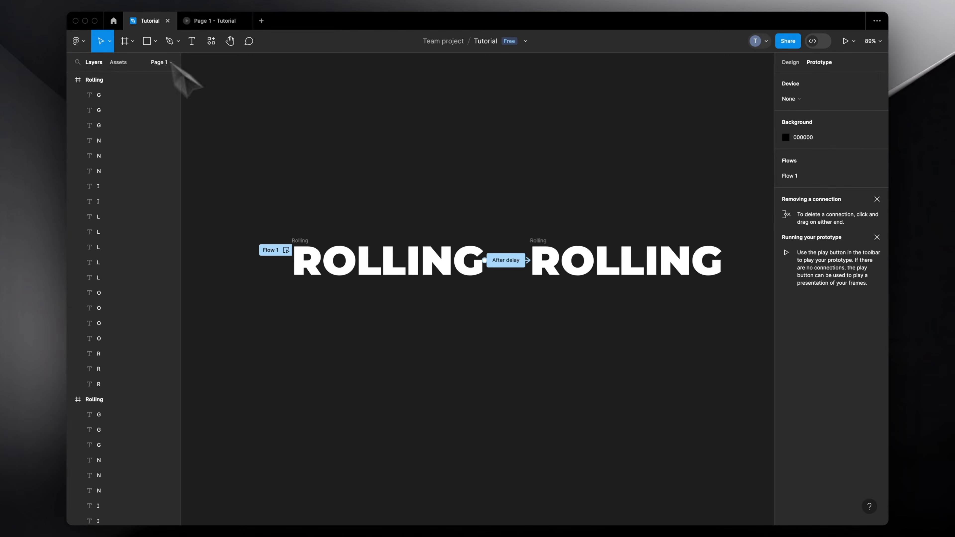
Change the After delay connection's easing to Ease in and out, and check the animation in the prototype preview.
left_click(521, 263)
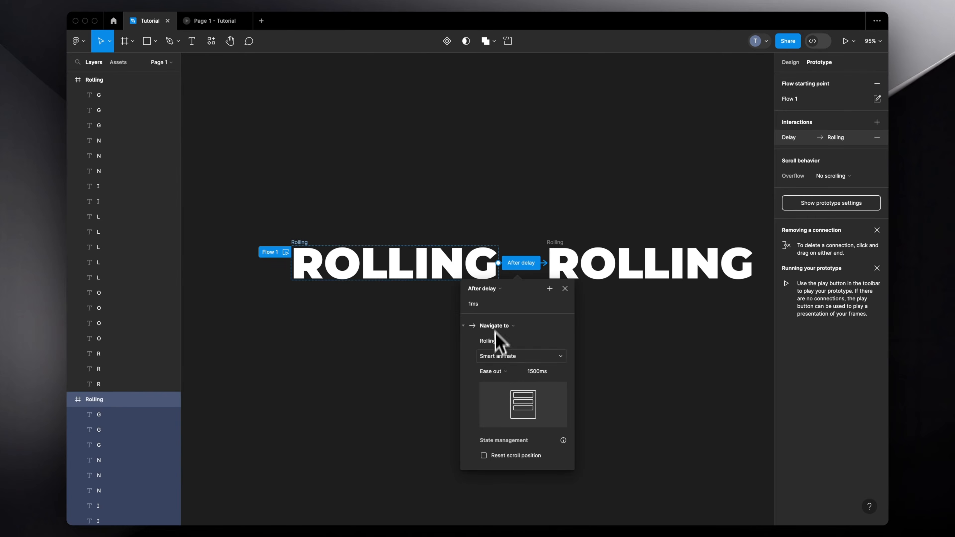
left_click(507, 372)
left_click(512, 385)
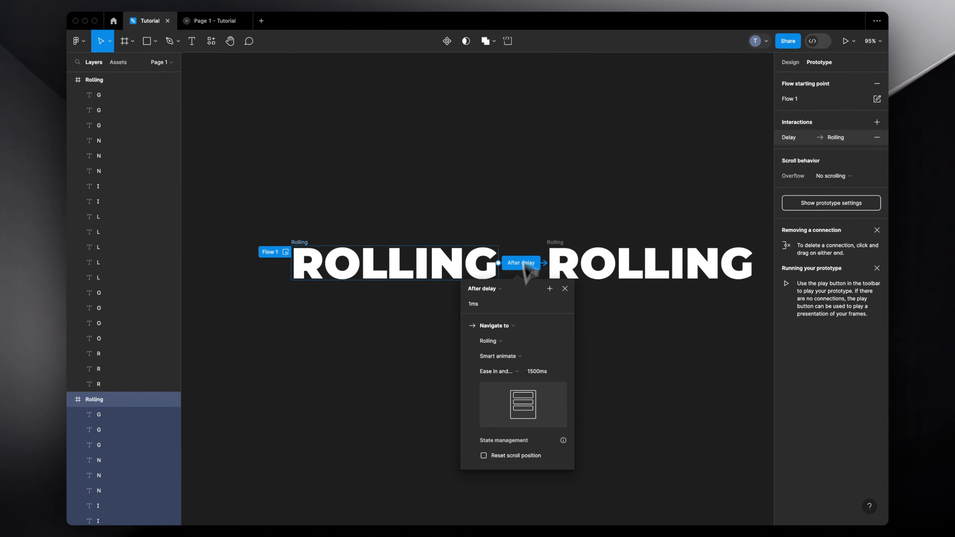
left_click(540, 233)
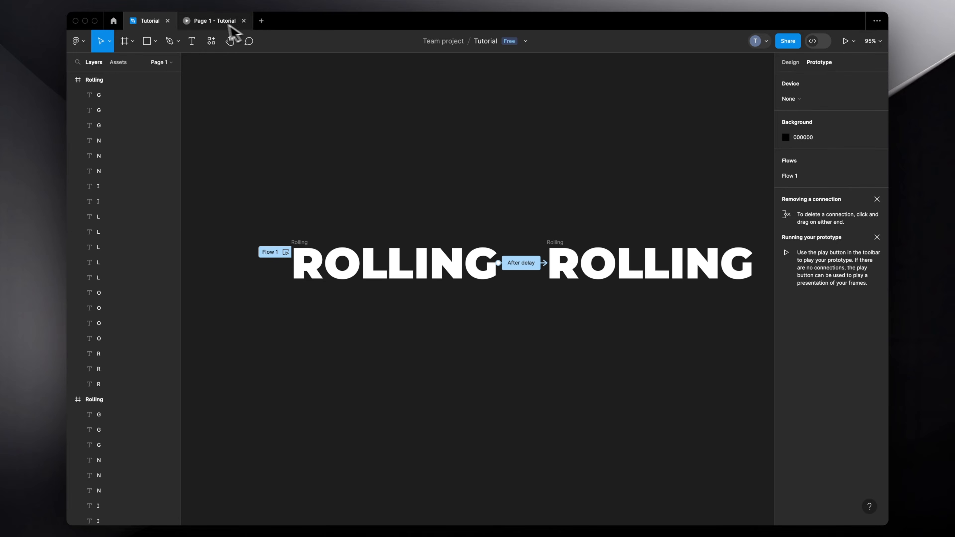
left_click(235, 24)
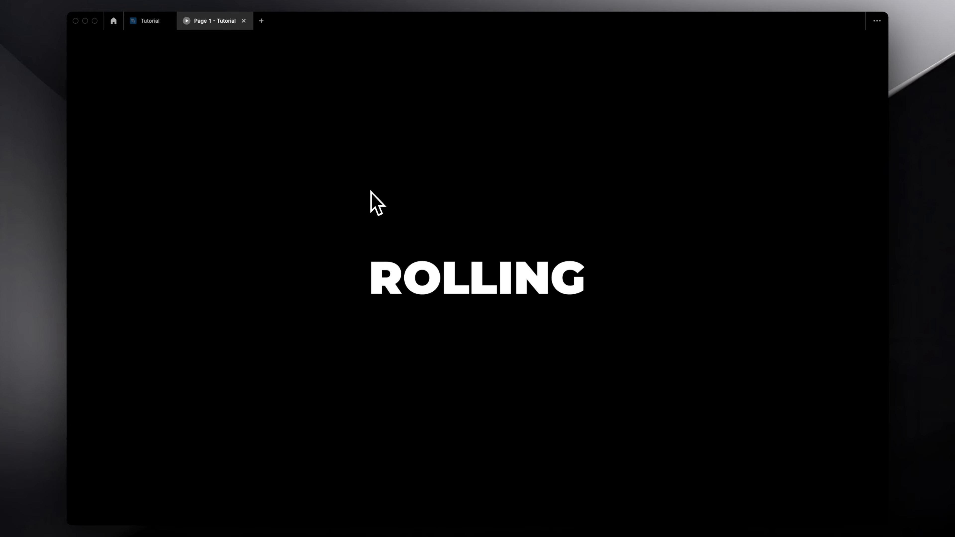
left_click(150, 20)
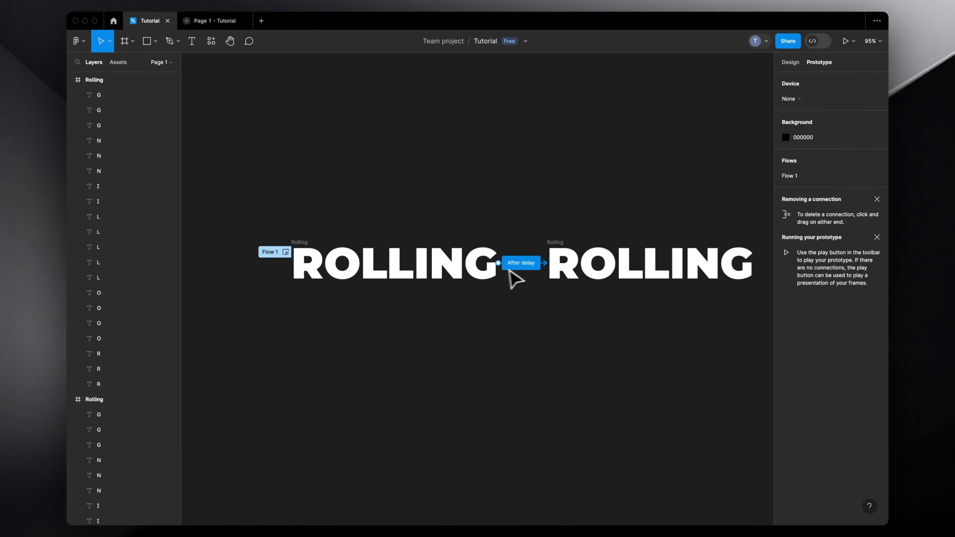
Change the After delay connection's easing to Gentle, and check the animation in the prototype preview.
left_click(505, 268)
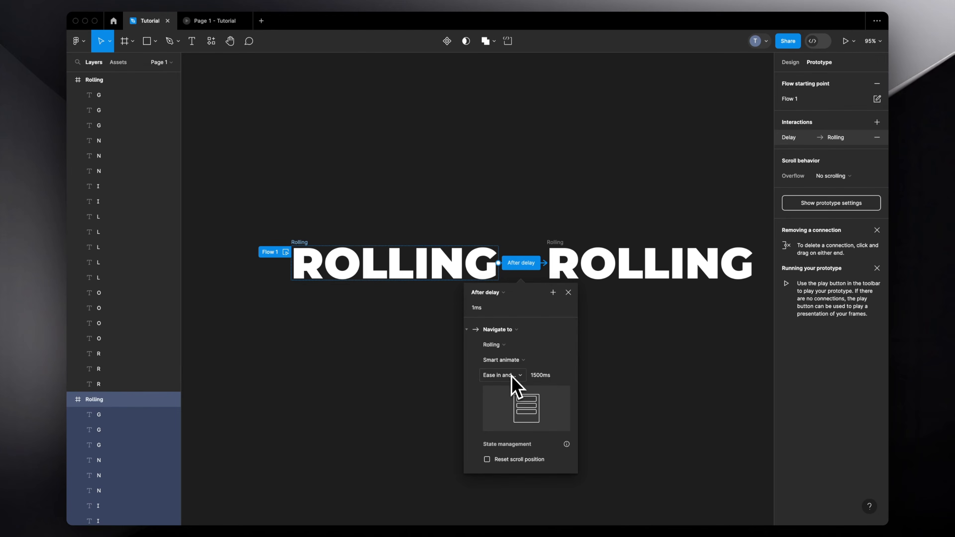
left_click(502, 375)
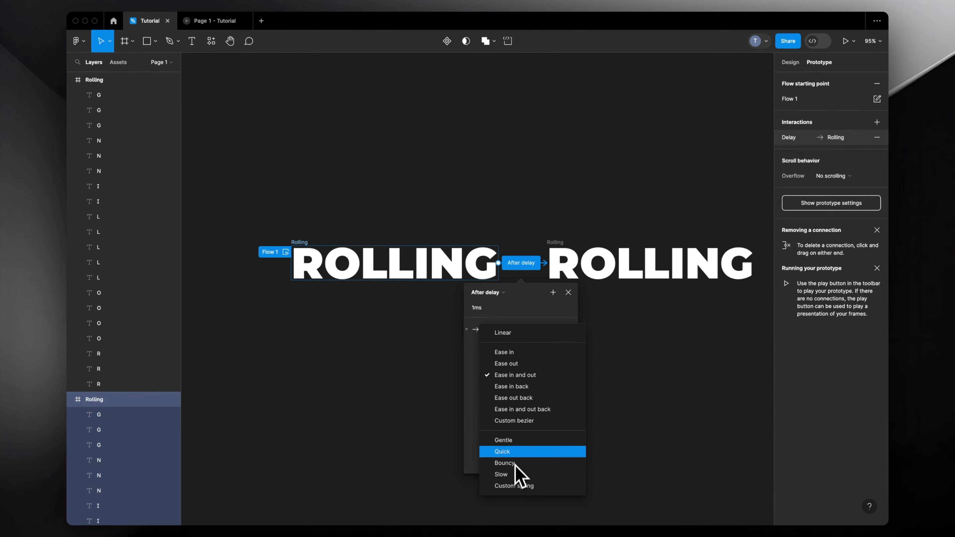
left_click(513, 441)
left_click(383, 404)
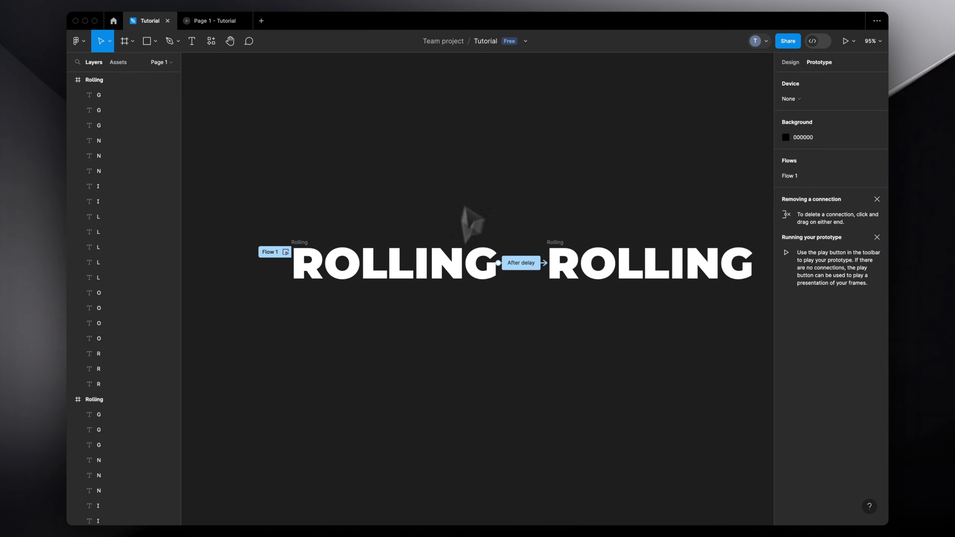
left_click(218, 22)
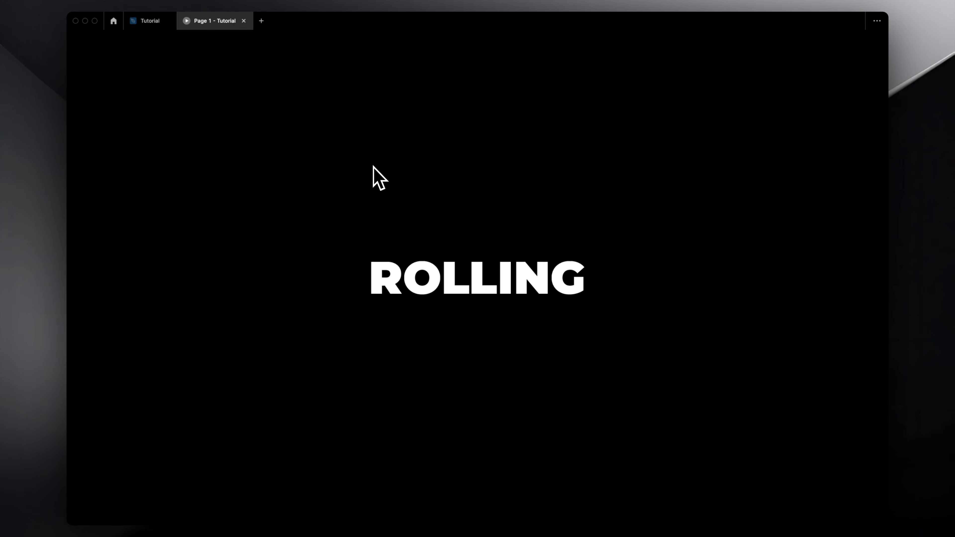
left_click(139, 22)
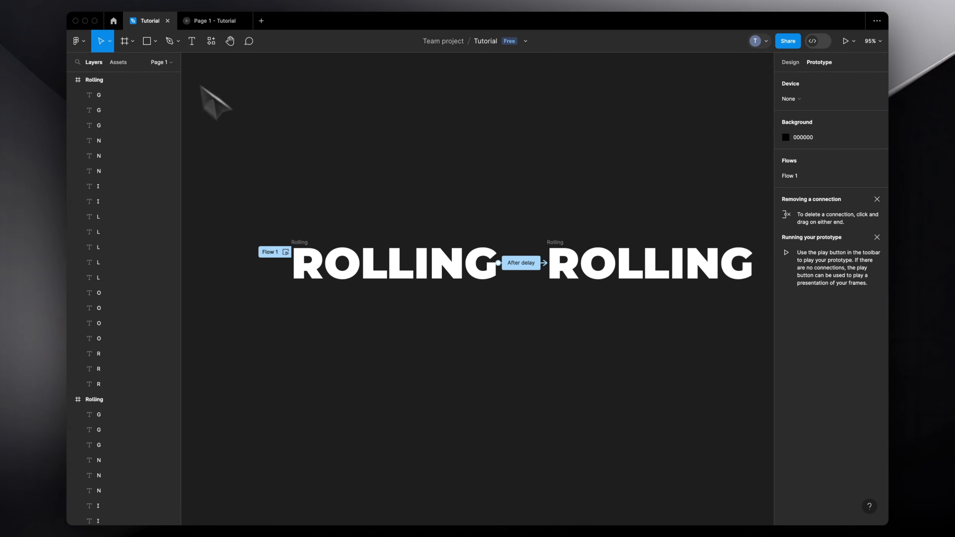
Set the Gentle transition's duration to 3200 ms and check the slower animation in the prototype preview.
left_click(521, 263)
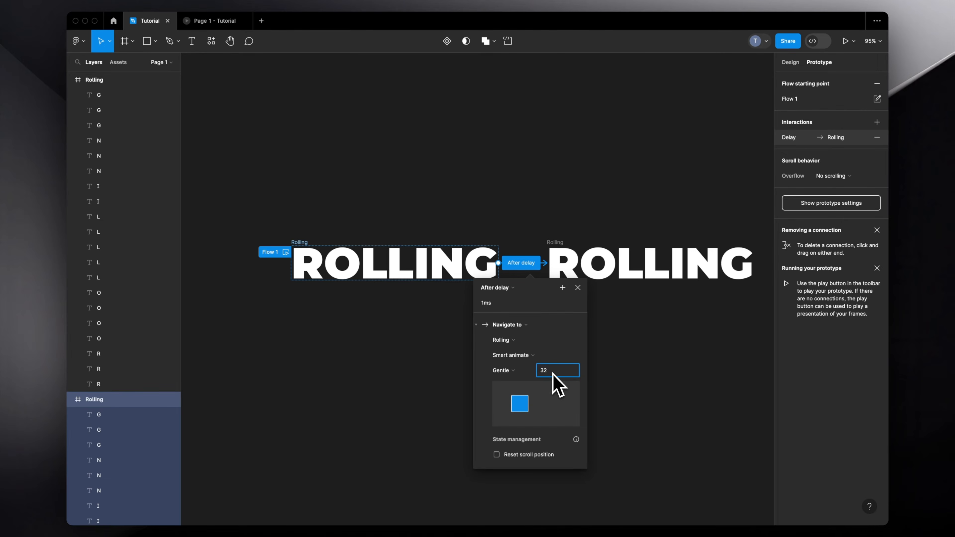
left_click(409, 384)
left_click(196, 23)
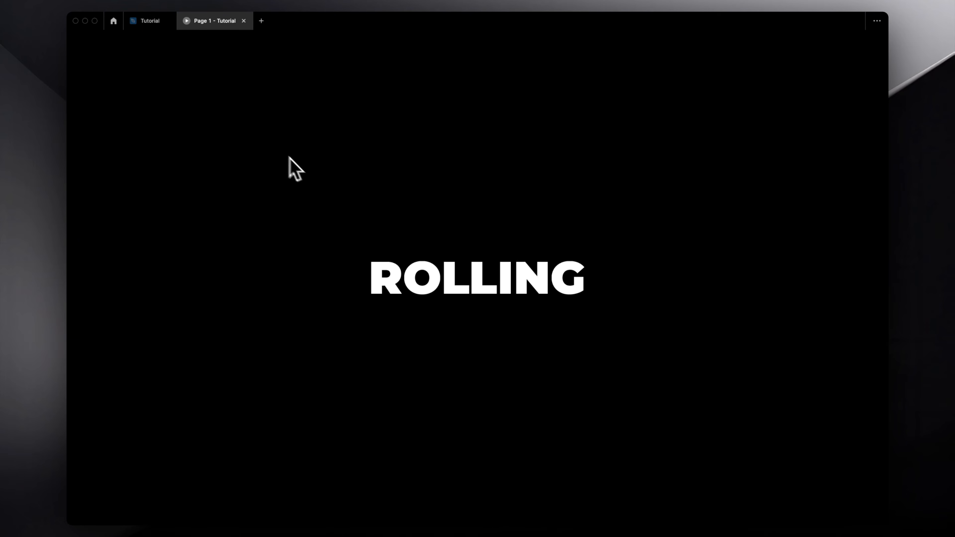
left_click(150, 21)
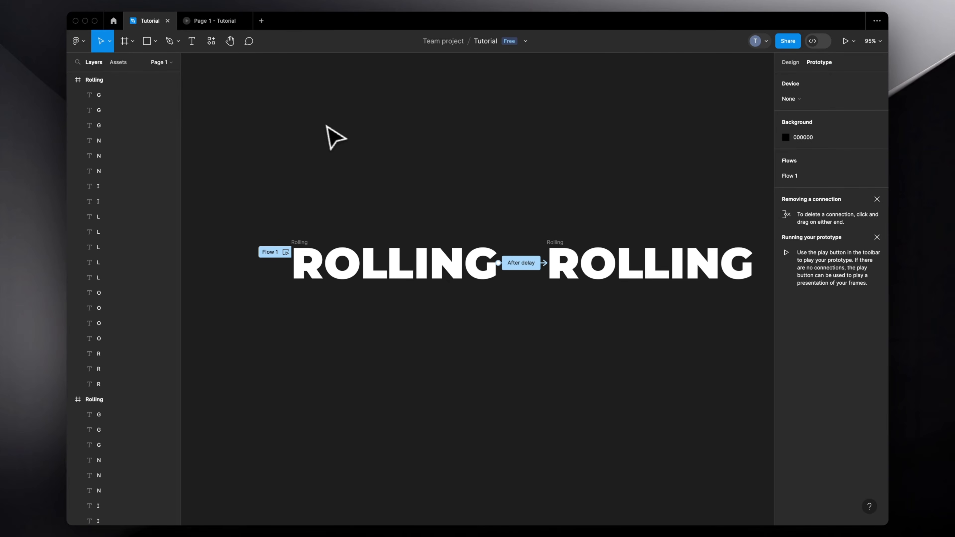
Switch the After delay connection's easing to Custom bezier and shape its curve to 0, 0, 0.26, 1.
scroll(335, 140, "down", 3)
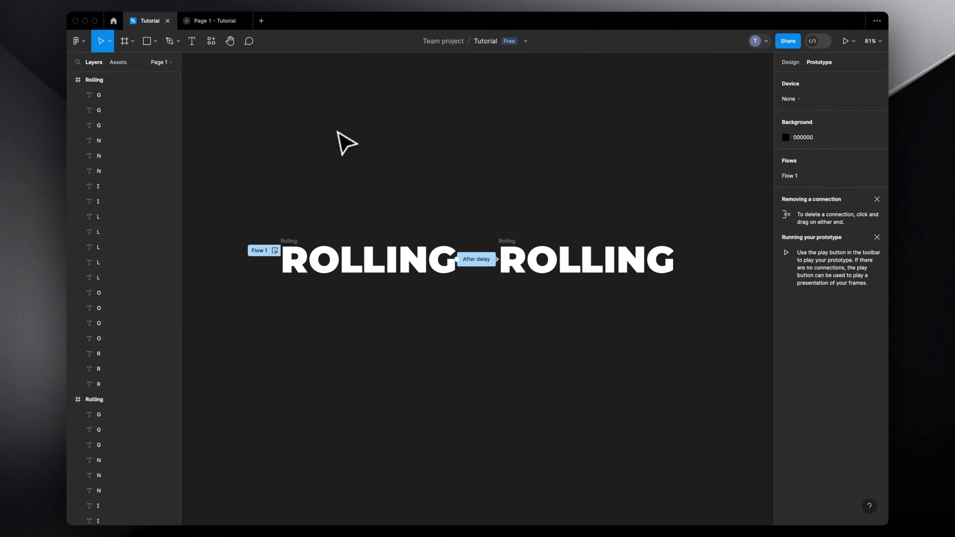
left_click(475, 259)
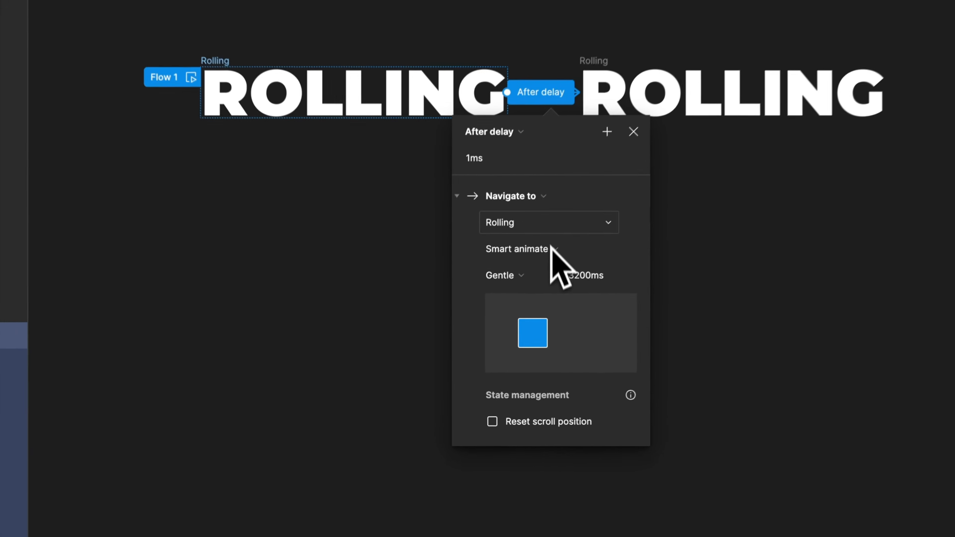
left_click(545, 265)
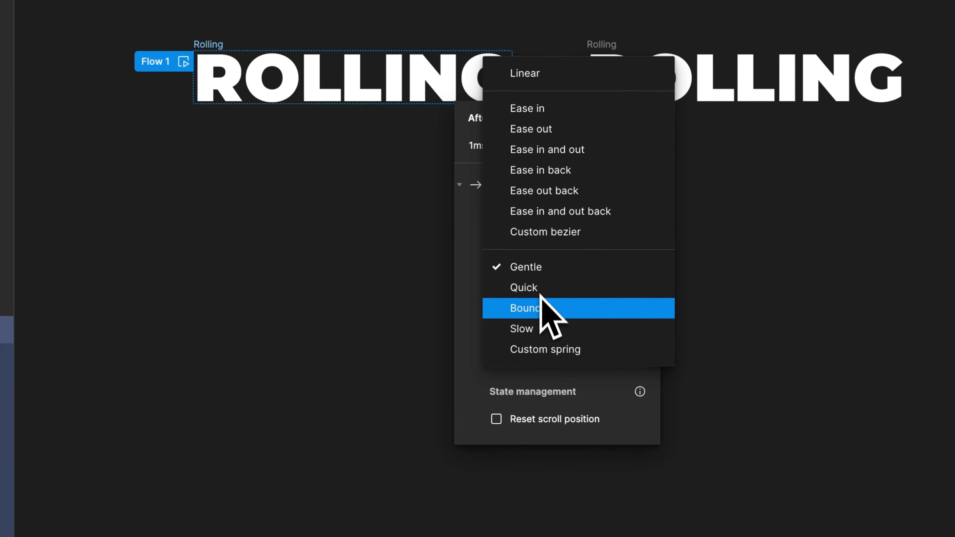
left_click(553, 233)
scroll(558, 237, "down", 1)
scroll(432, 337, "down", 5)
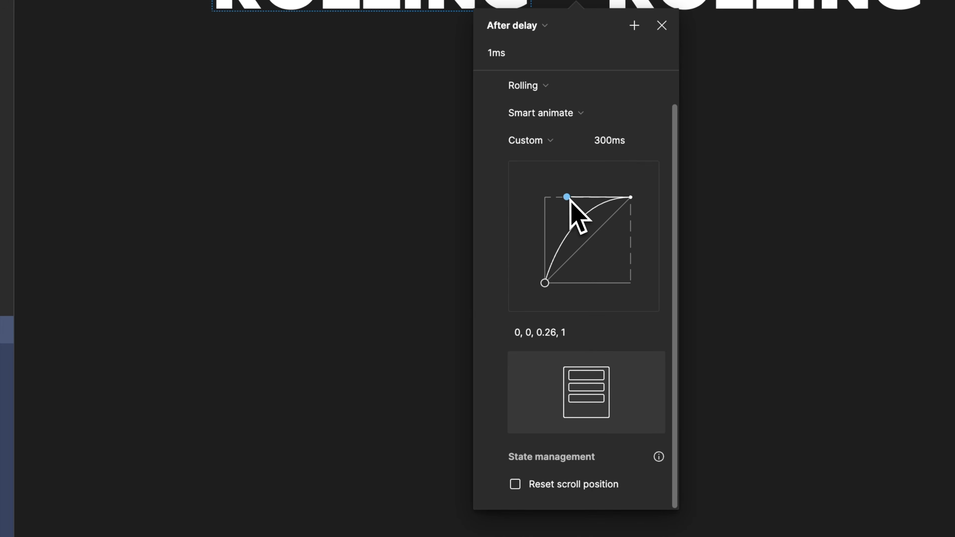
left_click_drag(566, 198, 566, 197)
Set the custom transition's duration to 2500 ms, check the animation in the prototype preview, and return to the design file.
left_click(608, 143)
type("2500")
key("Return")
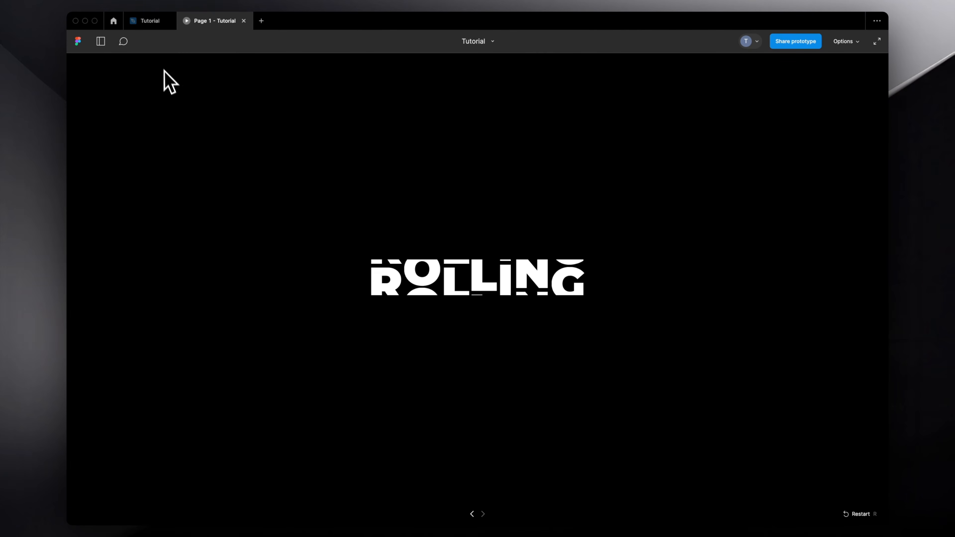
left_click(153, 23)
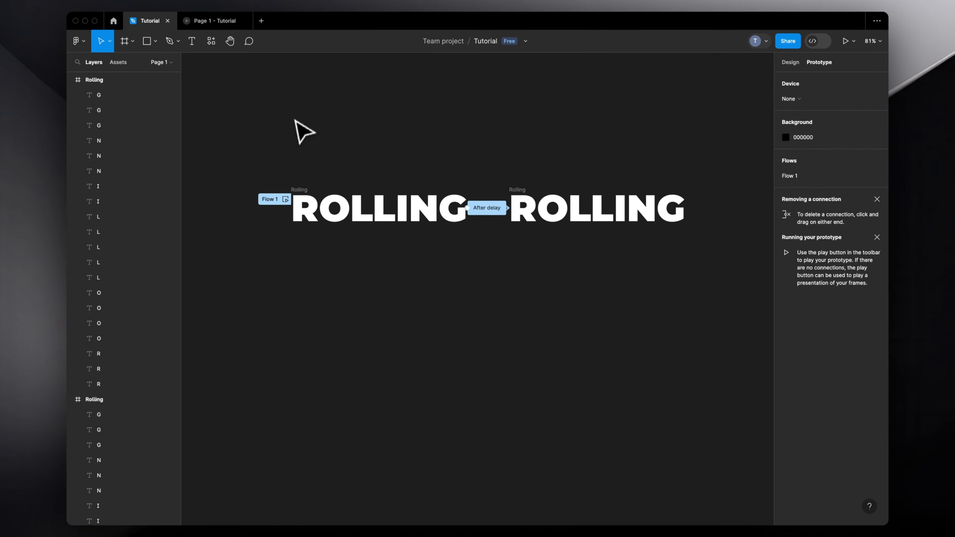
Select both Rolling frames and combine them into one component set with two variants.
scroll(294, 121, "down", 2)
scroll(295, 127, "right", 2)
scroll(295, 127, "up", 1)
scroll(251, 118, "left", 2)
scroll(251, 118, "down", 1)
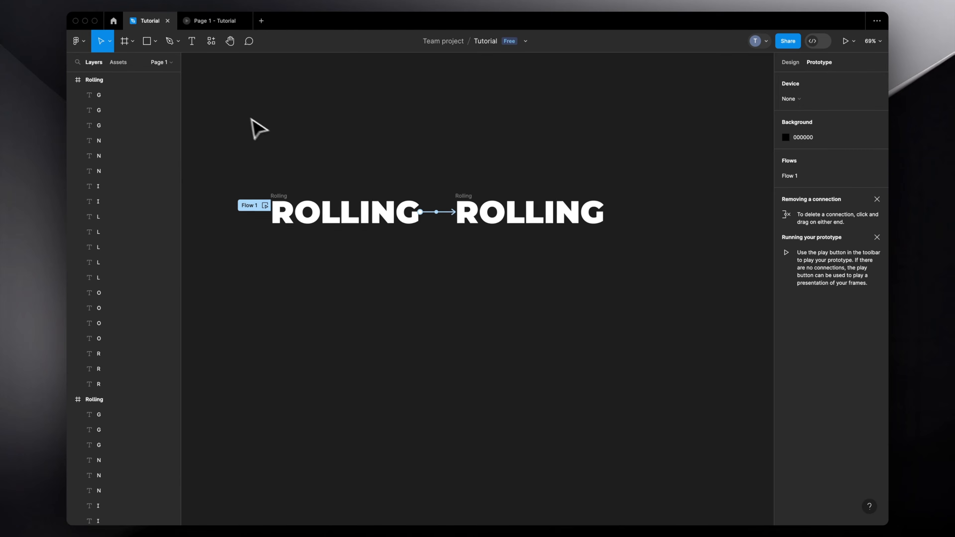
left_click_drag(230, 116, 656, 287)
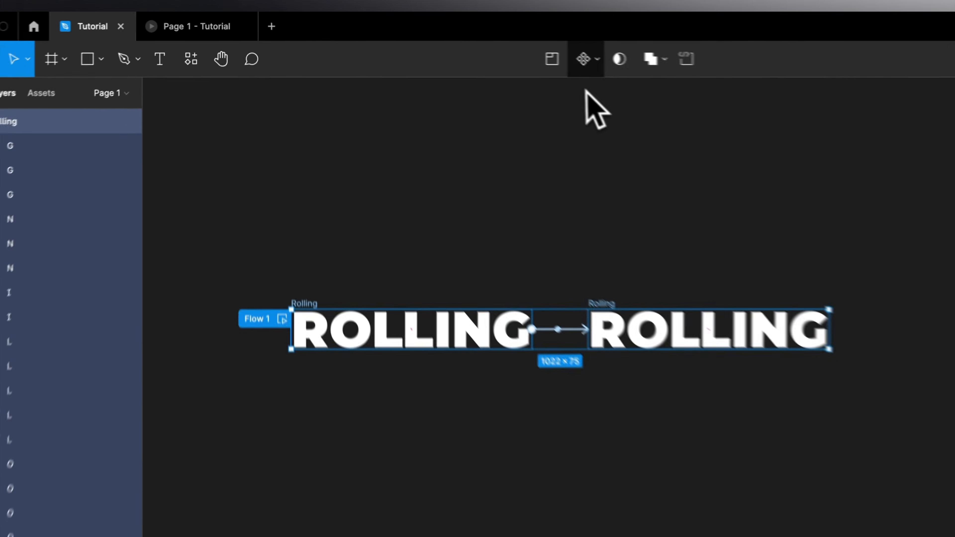
left_click(595, 60)
left_click(585, 138)
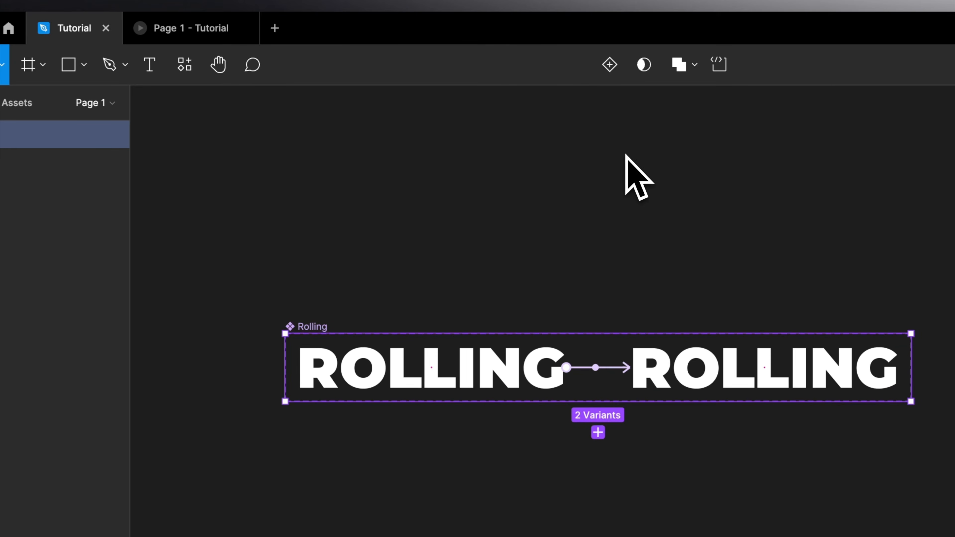
Deselect the Rolling component set and show the file's local components among the assets.
left_click(241, 187)
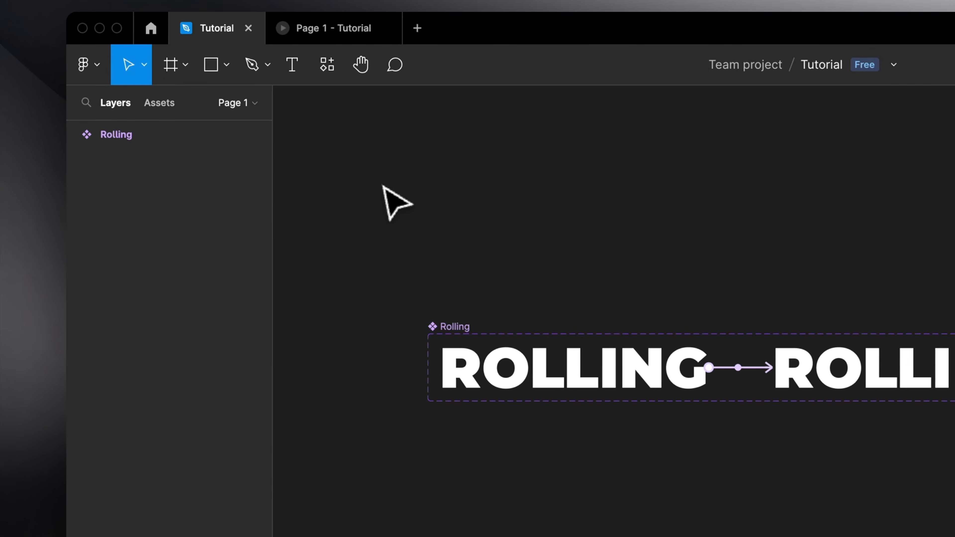
scroll(243, 186, "down", 2)
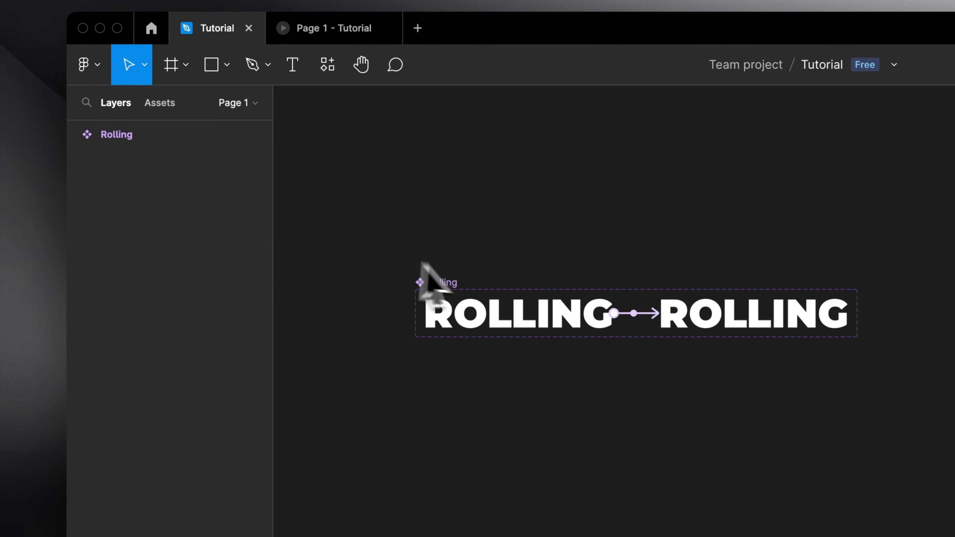
left_click(183, 113)
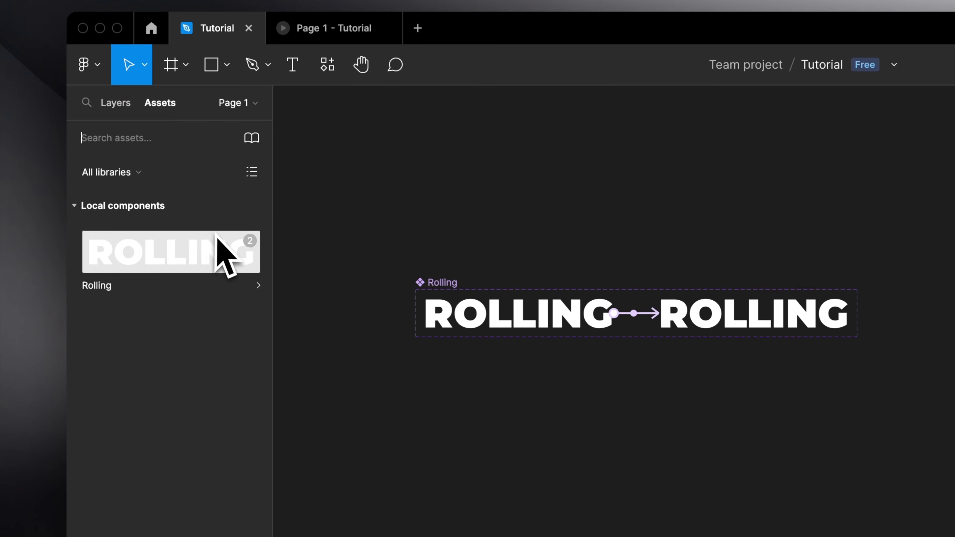
Place an instance of the Rolling component above the component set, and delete it again.
left_click_drag(166, 261, 674, 237)
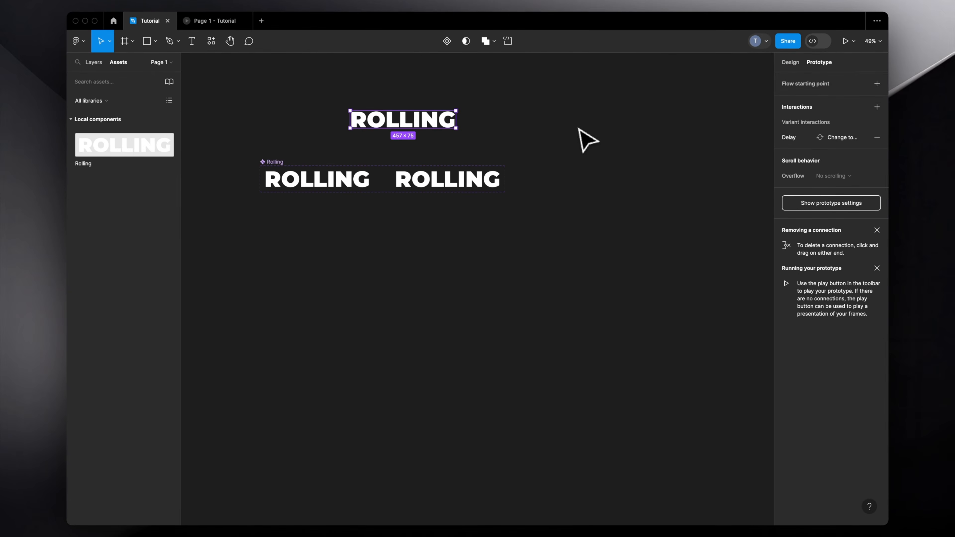
key("Delete")
Create a MacBook Pro 14" preset frame and move it farther right of the Rolling component set.
left_click(129, 40)
left_click(135, 60)
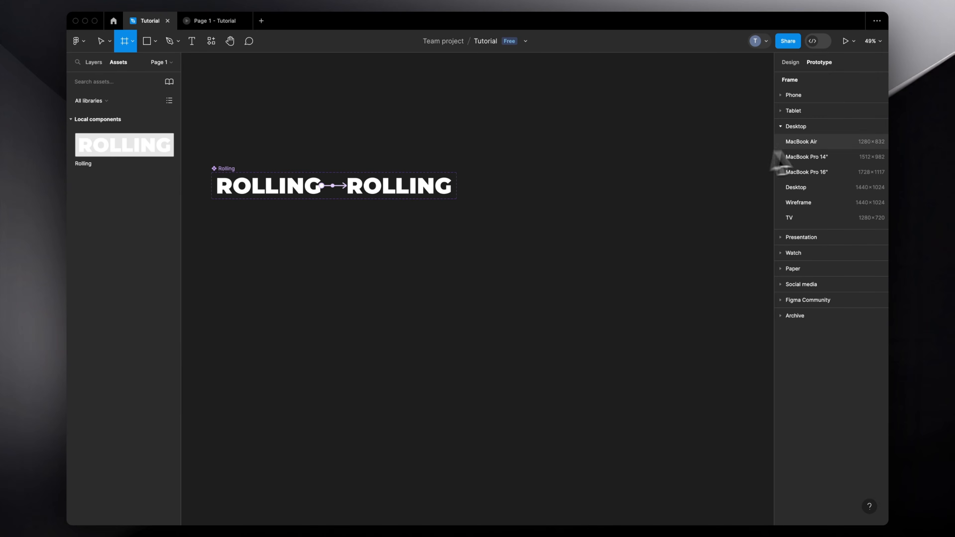
left_click(823, 157)
scroll(761, 170, "right", 4)
scroll(761, 170, "down", 2)
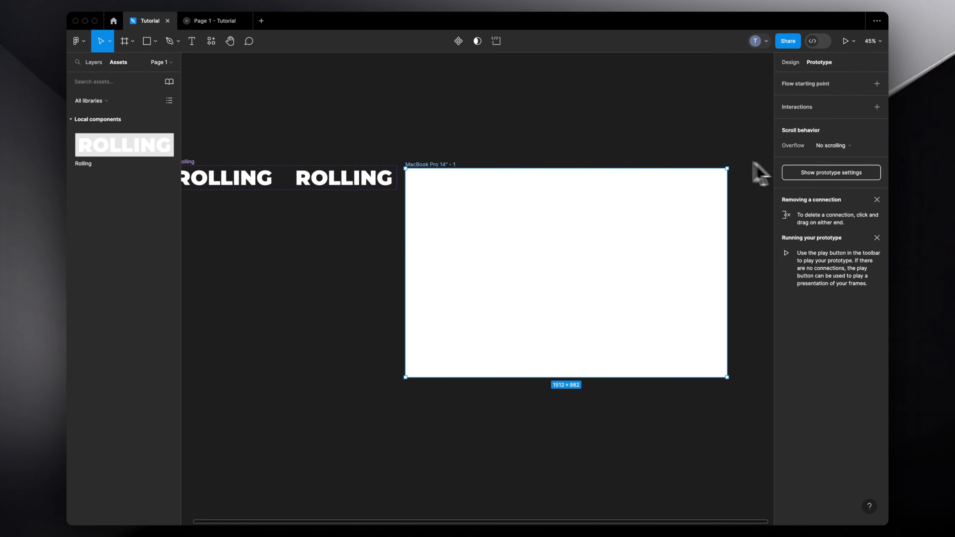
left_click_drag(411, 147, 452, 147)
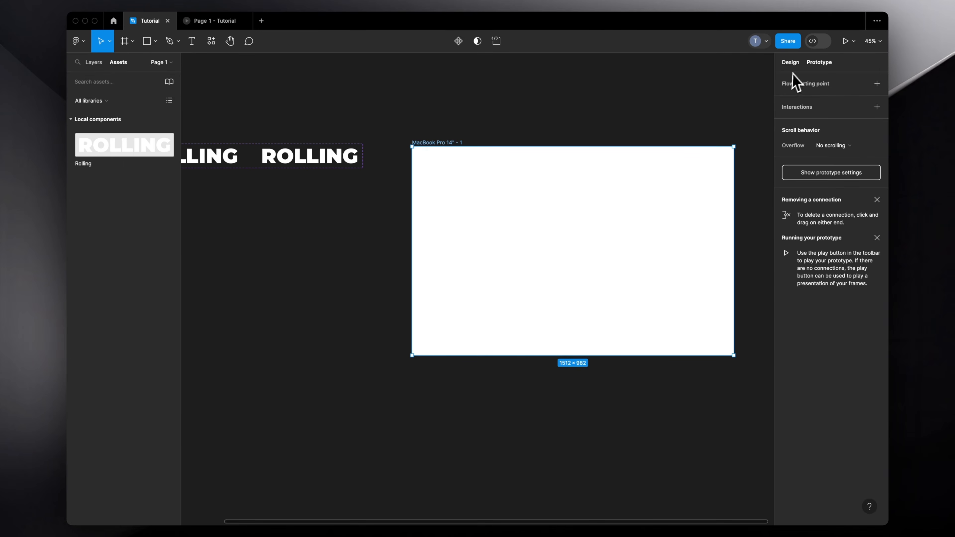
Change the MacBook Pro 14" frame's fill to black, 000000, and deselect the frame.
left_click(790, 62)
left_click(785, 287)
left_click_drag(660, 281, 640, 395)
left_click(343, 334)
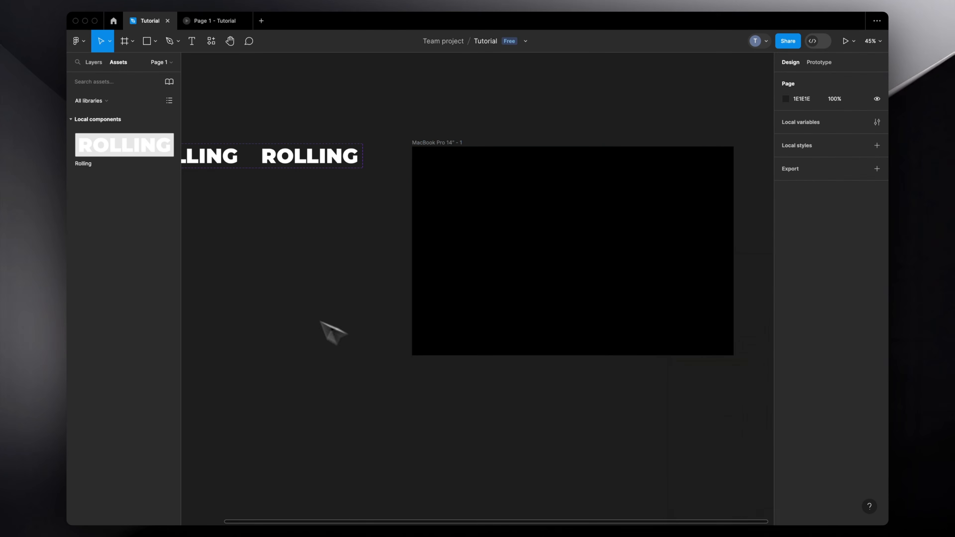
Place an instance of the Rolling component in the black MacBook Pro 14" frame and centre it there.
left_click_drag(150, 151, 599, 258)
scroll(590, 256, "right", 3)
scroll(590, 256, "down", 1)
left_click_drag(553, 234, 534, 242)
scroll(539, 241, "right", 4)
scroll(539, 241, "down", 1)
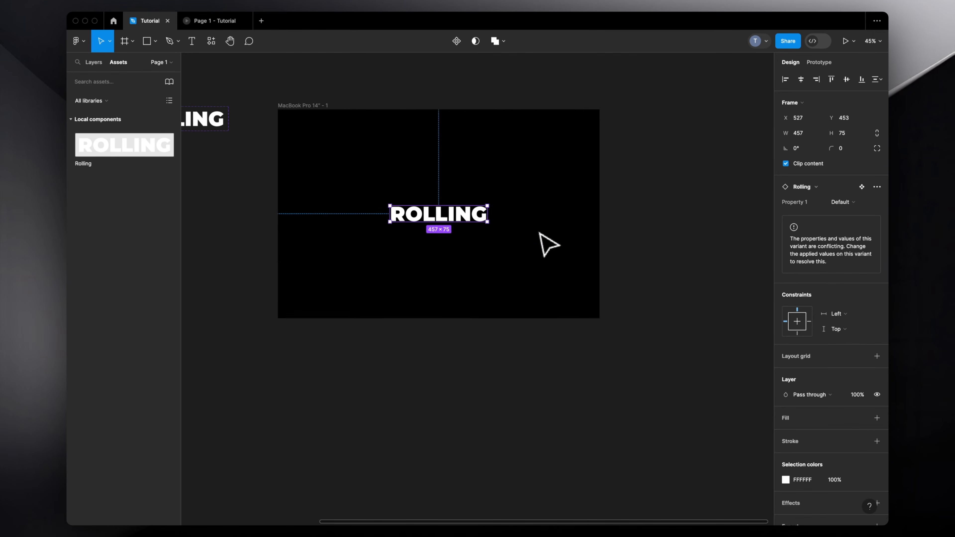
scroll(535, 228, "up", 1)
scroll(536, 228, "left", 1)
left_click(496, 176)
Set the prototype device to MacBook Pro 14" with the Space Grey model.
scroll(370, 112, "up", 2)
left_click(288, 111)
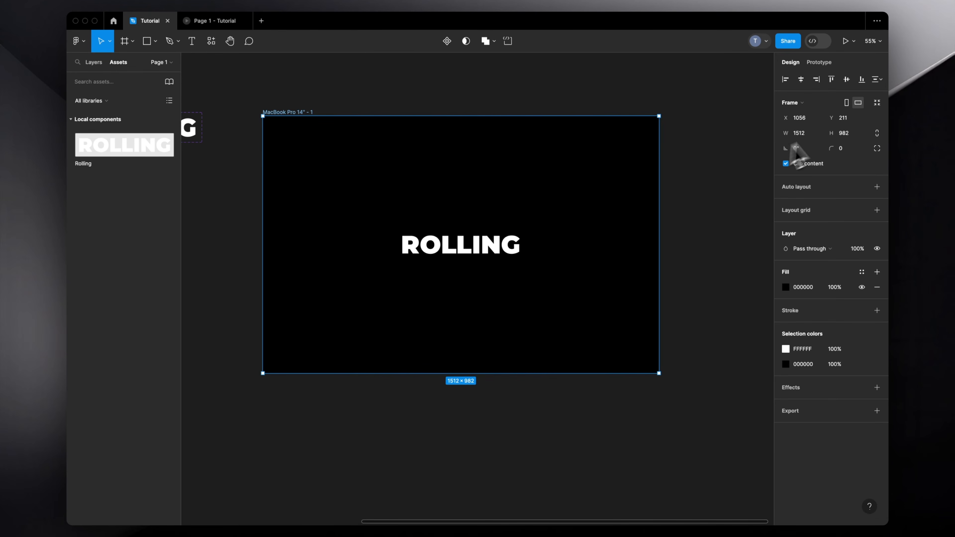
left_click(820, 62)
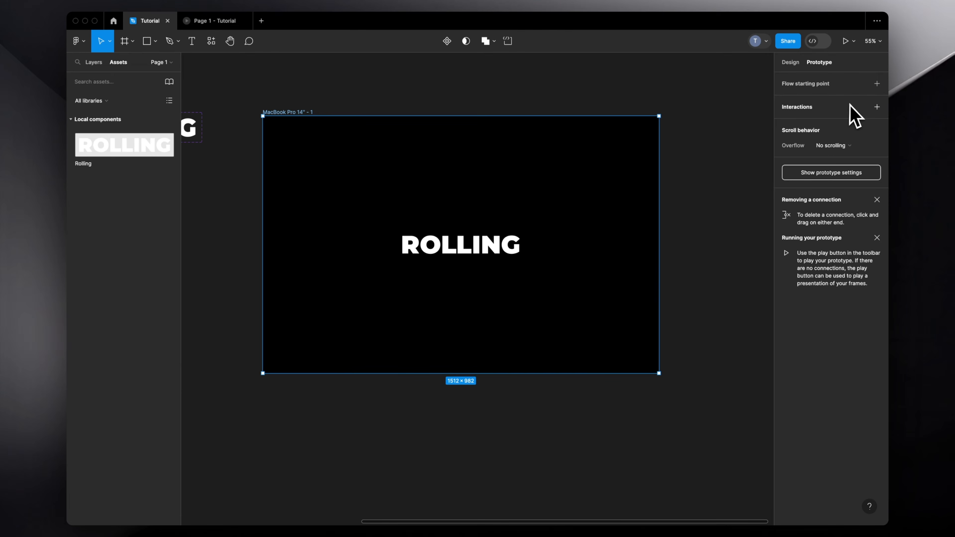
left_click(846, 172)
left_click(806, 103)
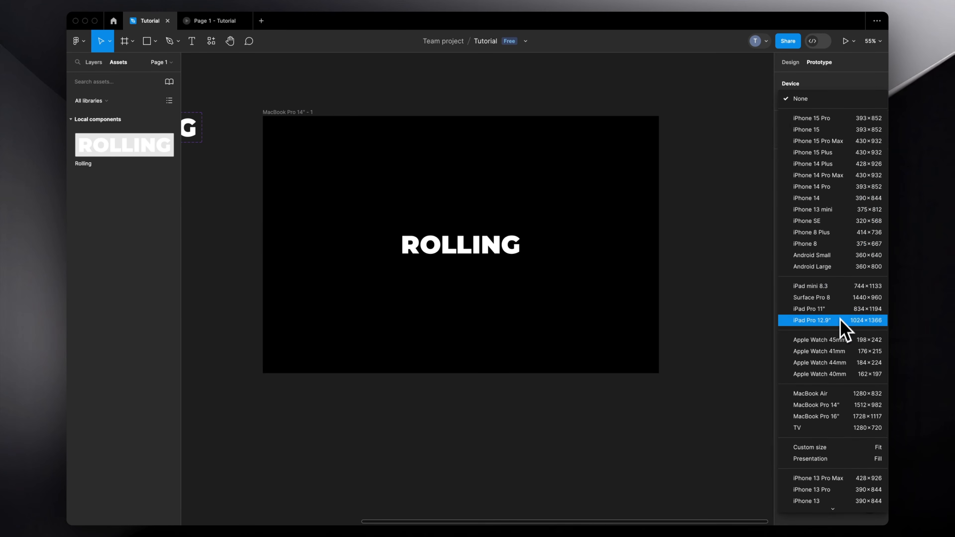
left_click(835, 391)
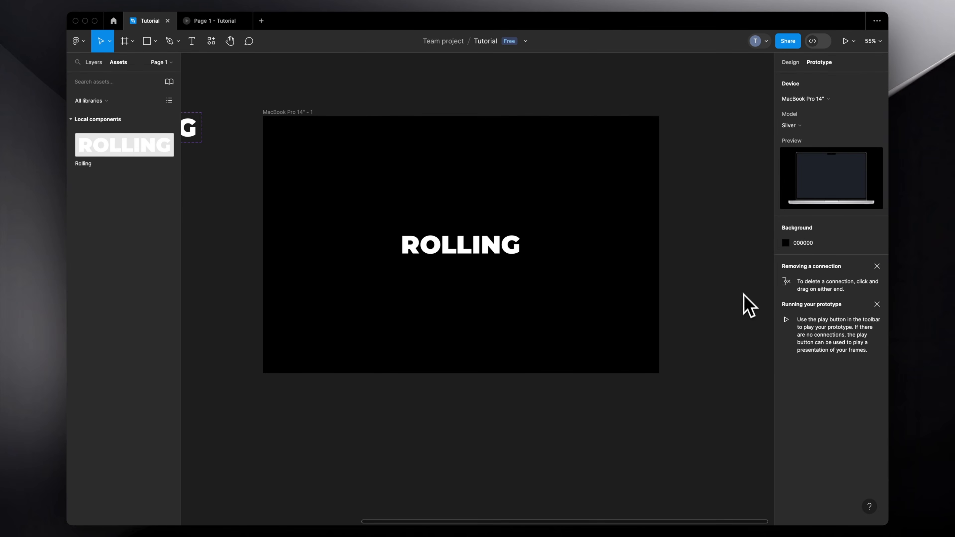
left_click(799, 126)
left_click(805, 140)
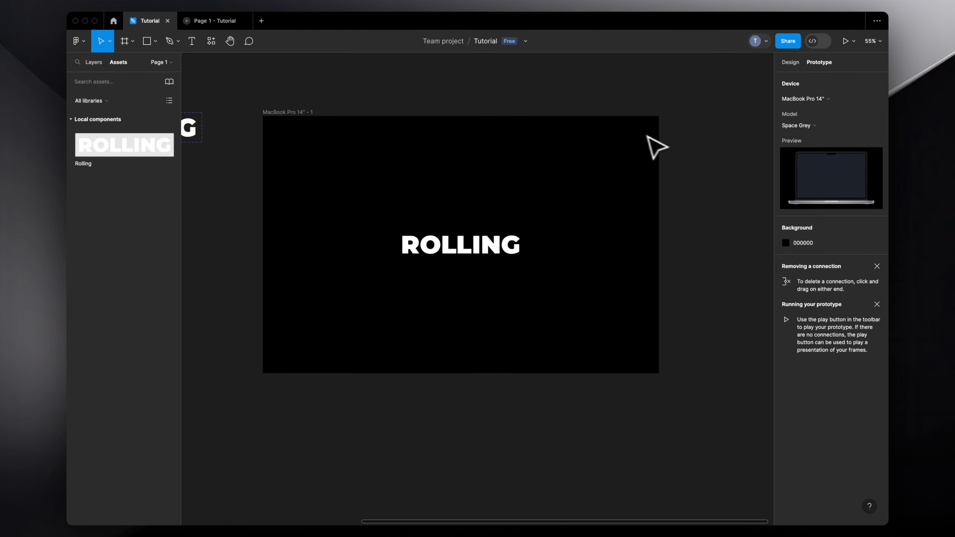
Select the MacBook Pro 14" frame and open it in the prototype preview.
left_click(297, 113)
left_click(846, 41)
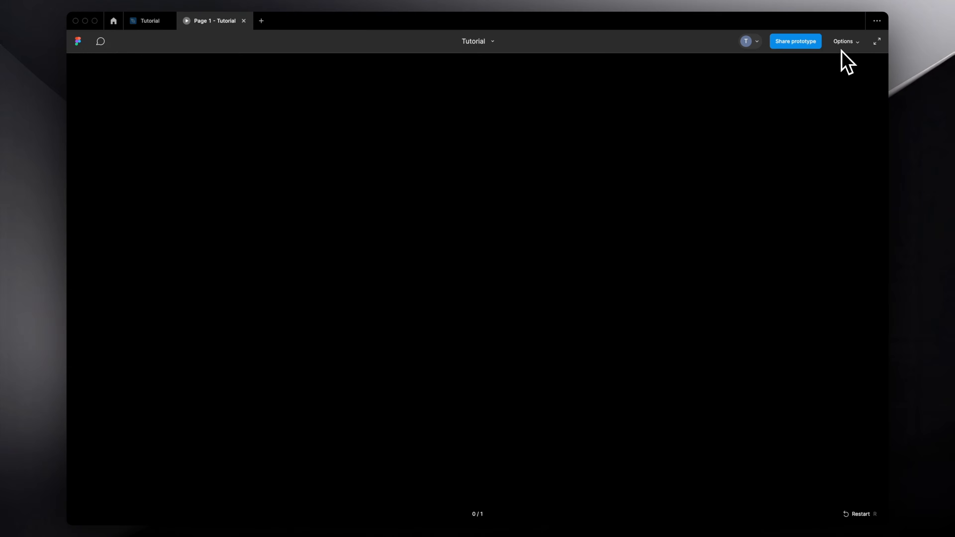